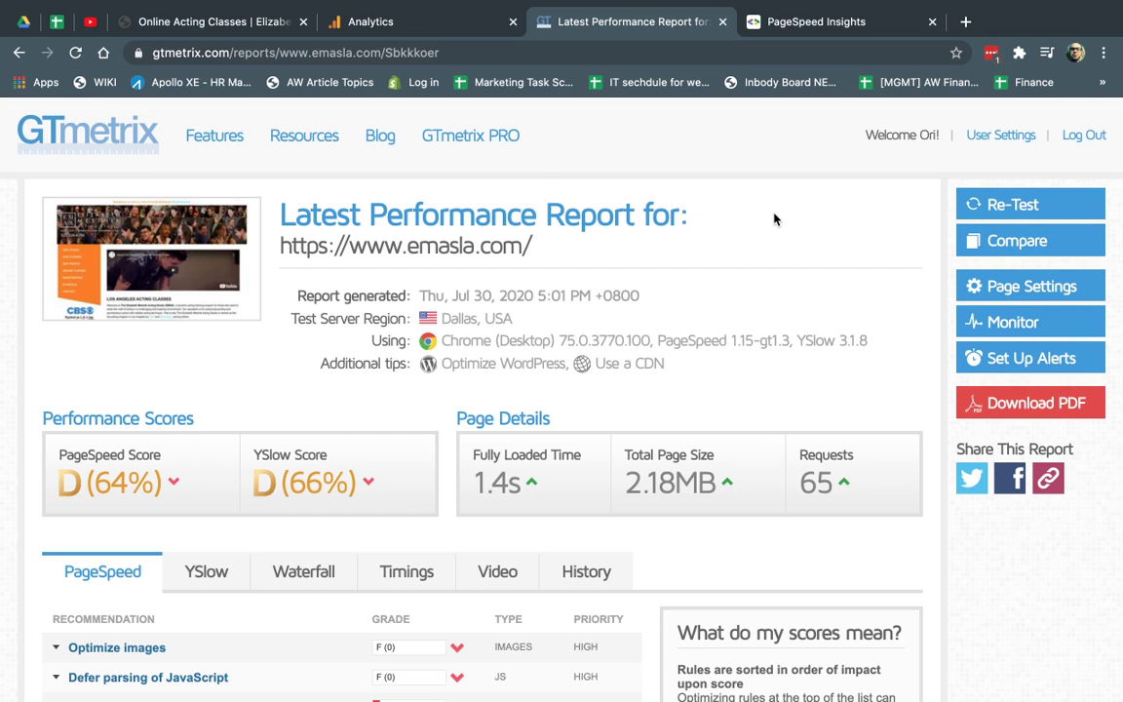
Place the GTmetrix tab directly beside the acting studio website's tab and open the GTmetrix dashboard.
click(223, 20)
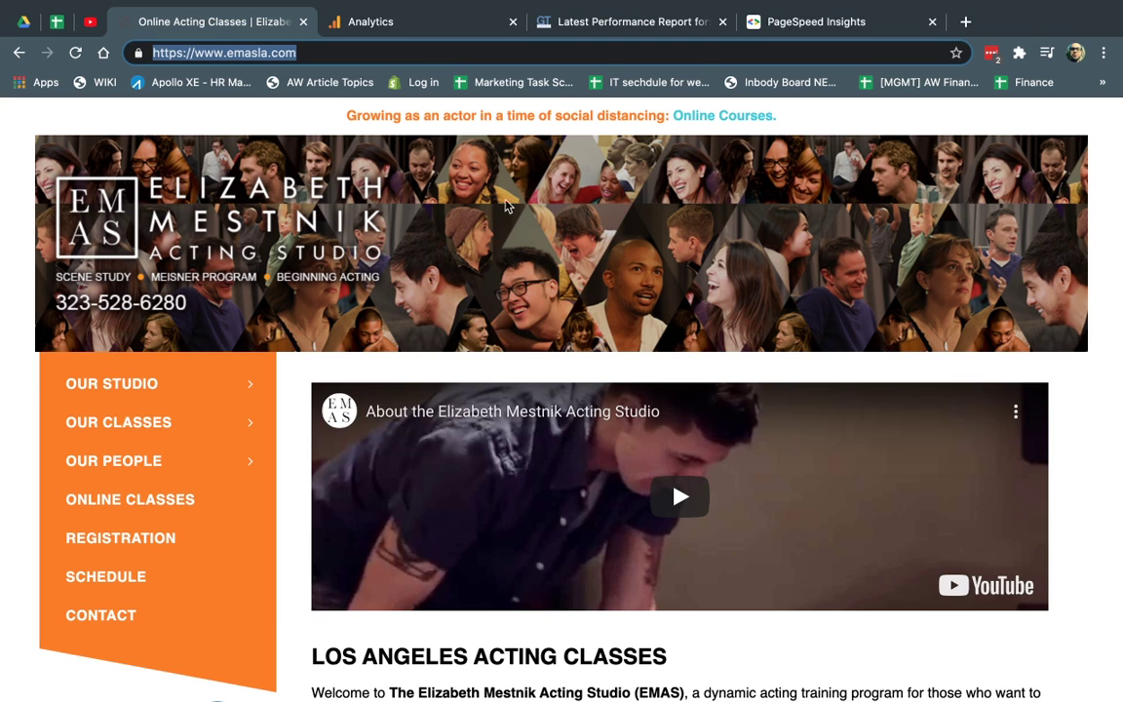
click(605, 27)
drag(604, 27, 389, 25)
click(101, 129)
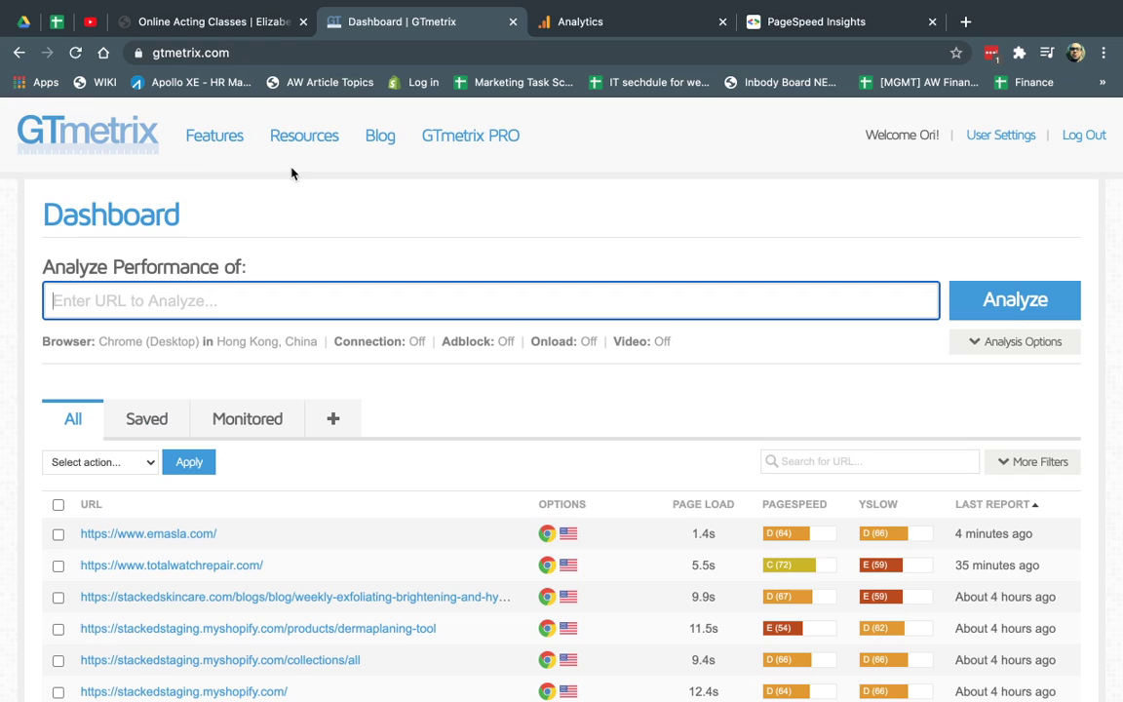
click(334, 301)
text(https://www.emasla.com/)
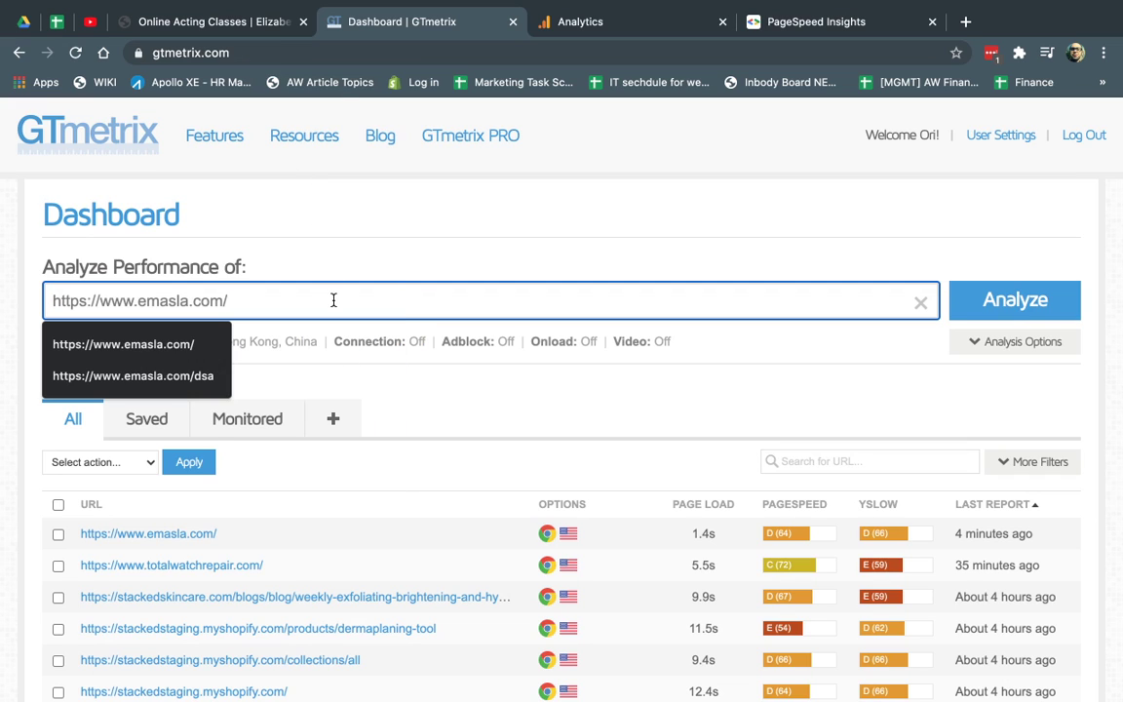
click(383, 261)
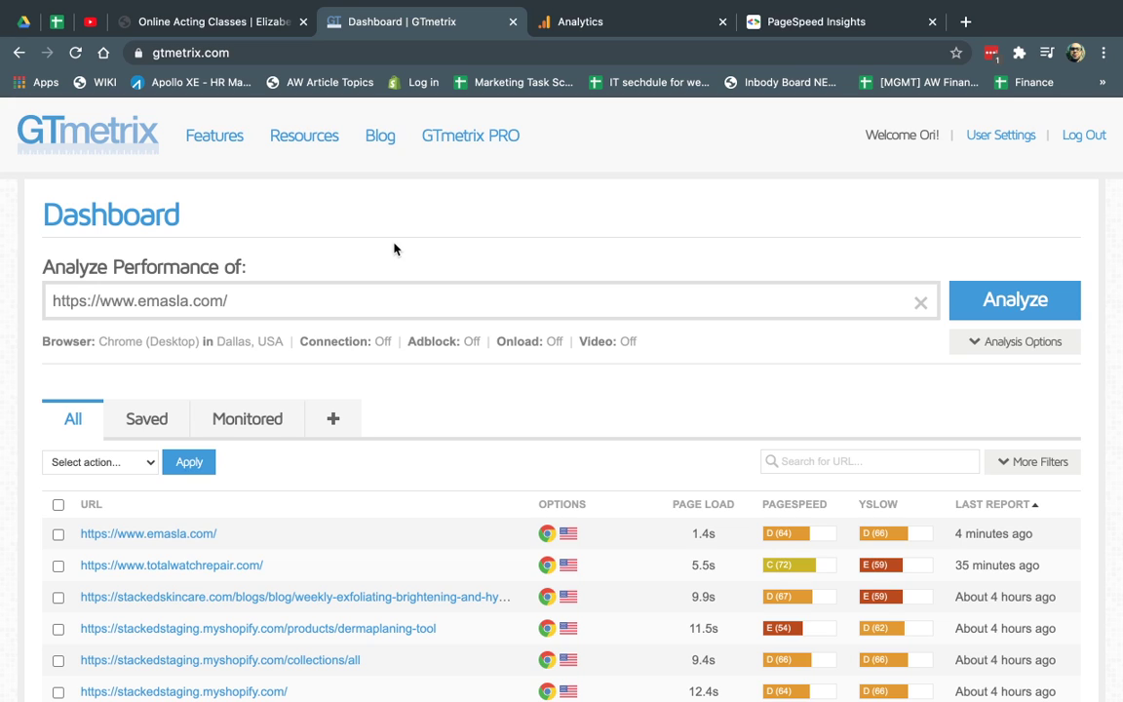
click(974, 312)
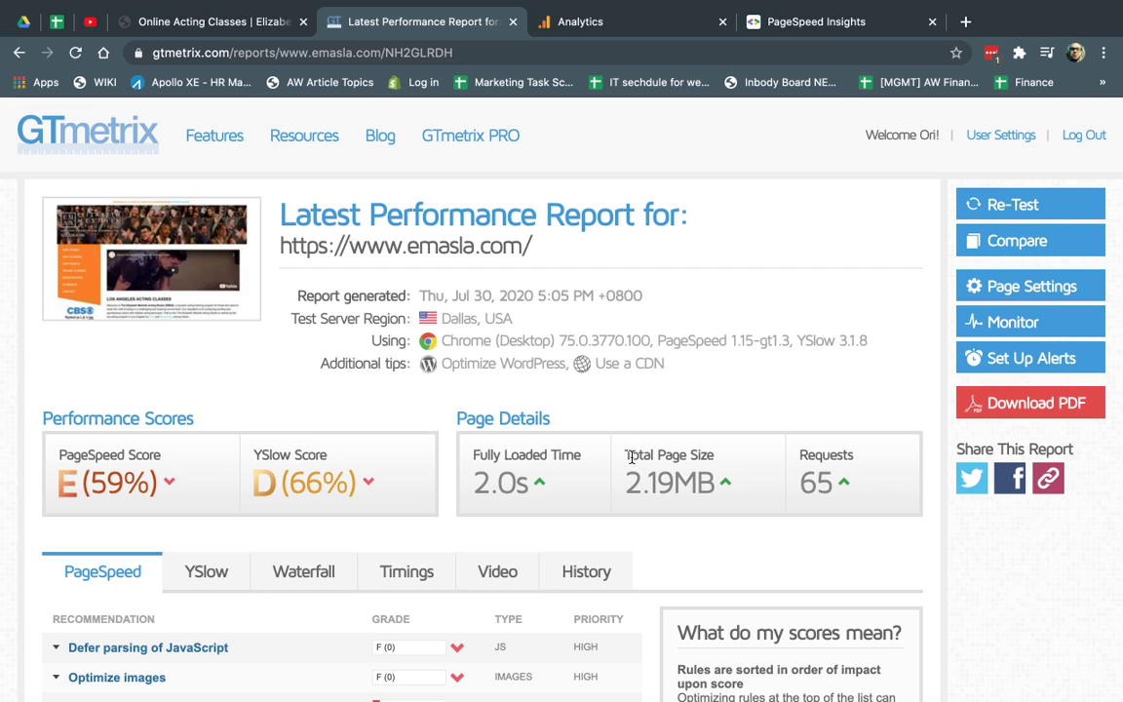
Check the total page size in the GTmetrix report against the content of the website's home page.
drag(629, 455, 719, 485)
click(752, 485)
click(210, 22)
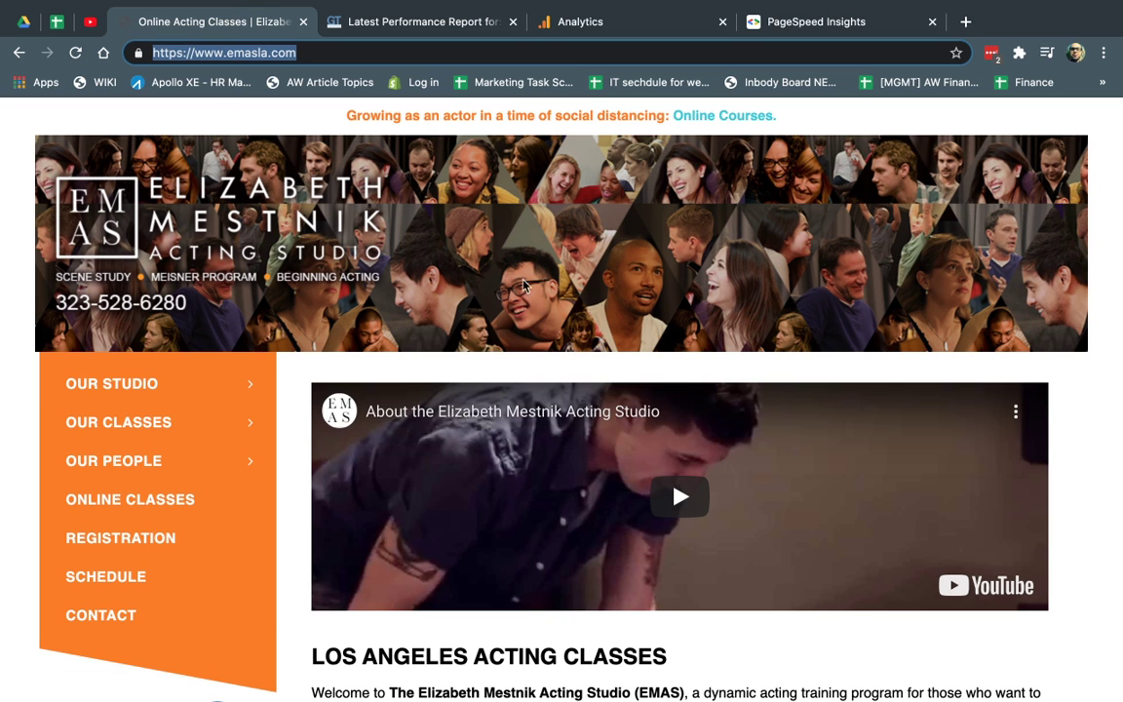
scroll(310, 400, down, 5)
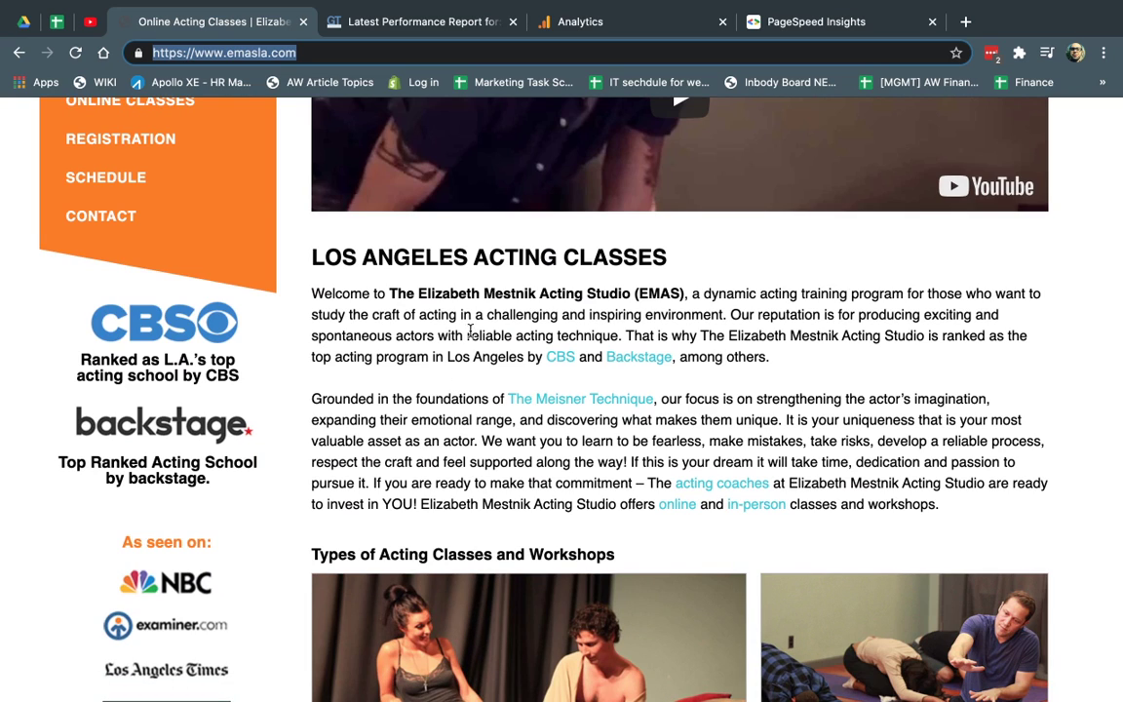
click(447, 23)
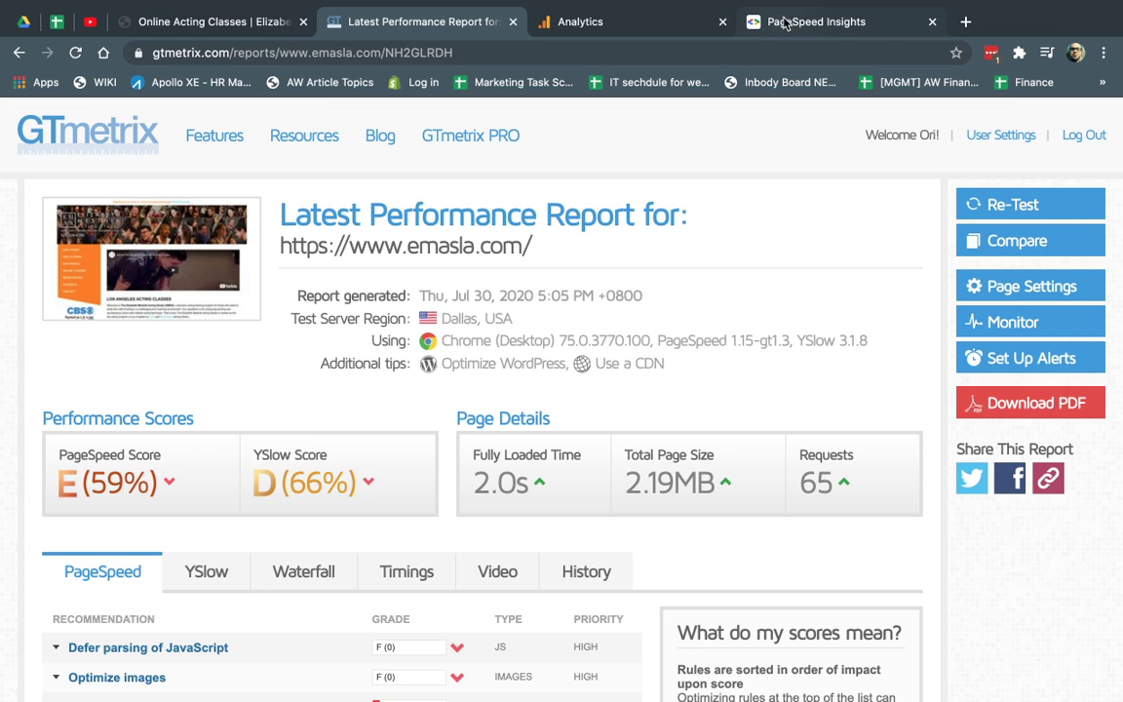
Switch to Google Analytics and examine the average page load time and its browser breakdown in the Site Speed Overview.
click(651, 28)
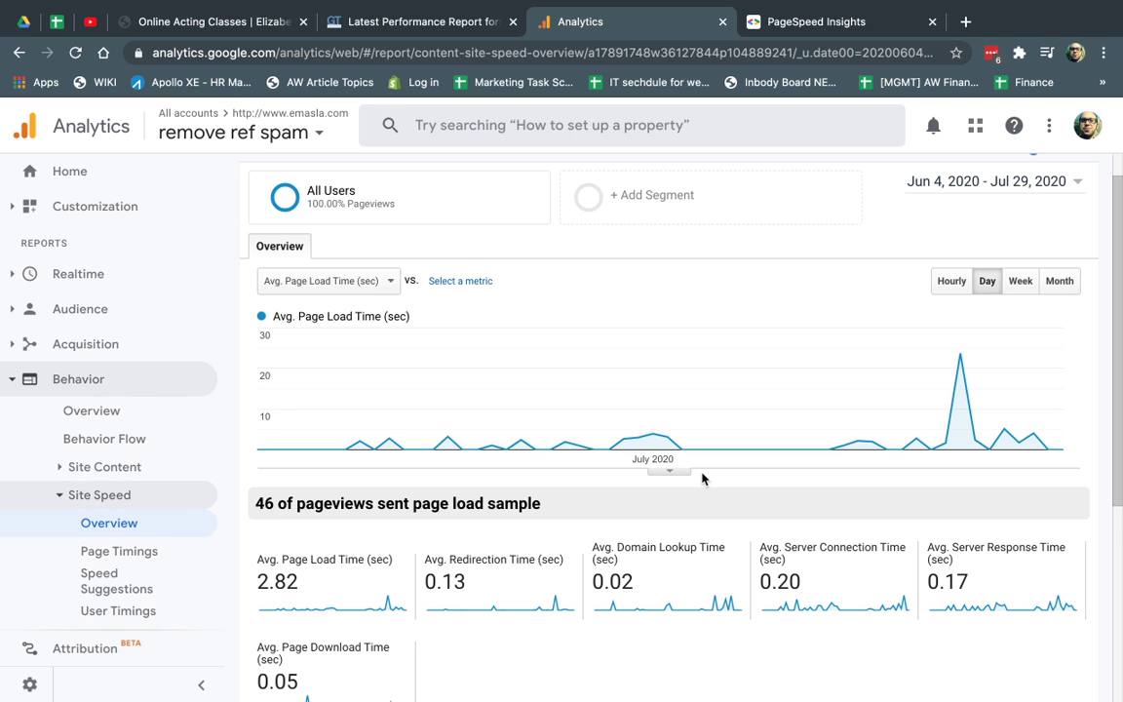
scroll(702, 478, down, 3)
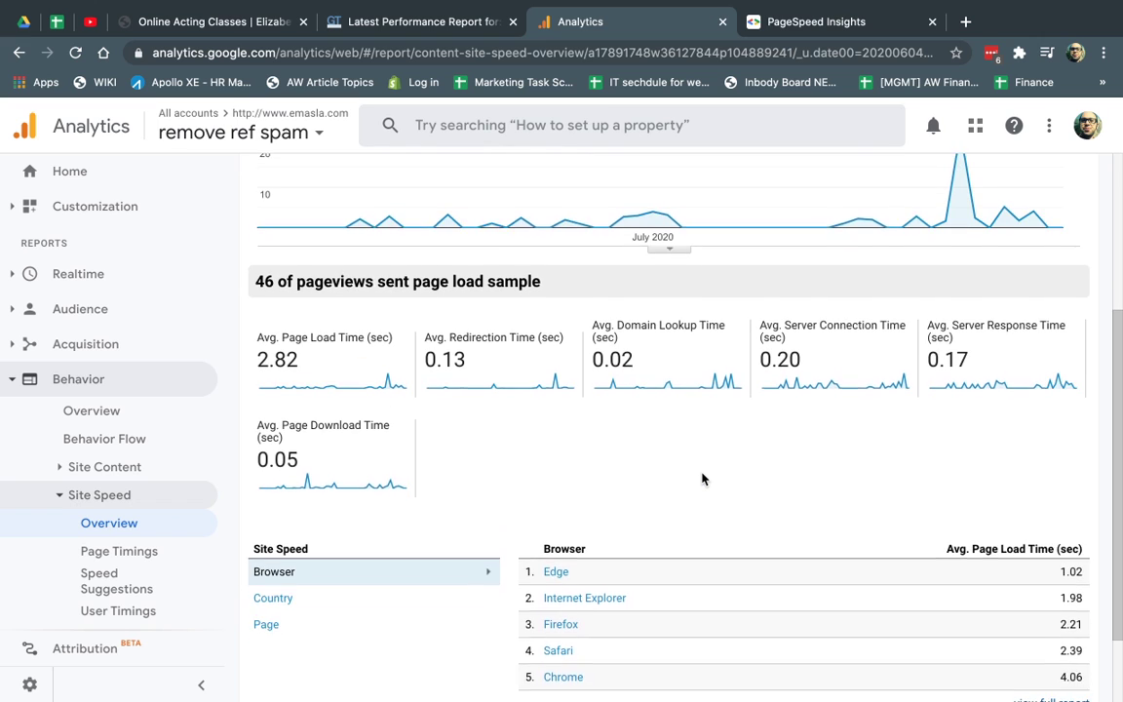
scroll(702, 478, up, 2)
scroll(519, 442, down, 1)
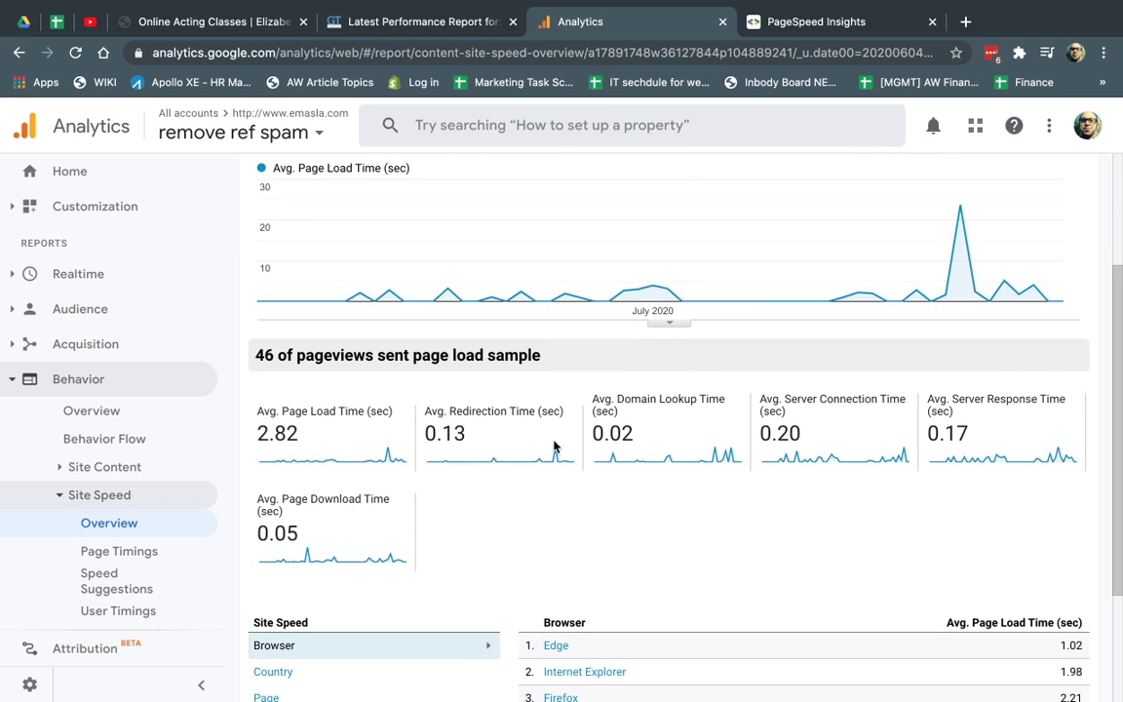
scroll(554, 445, up, 2)
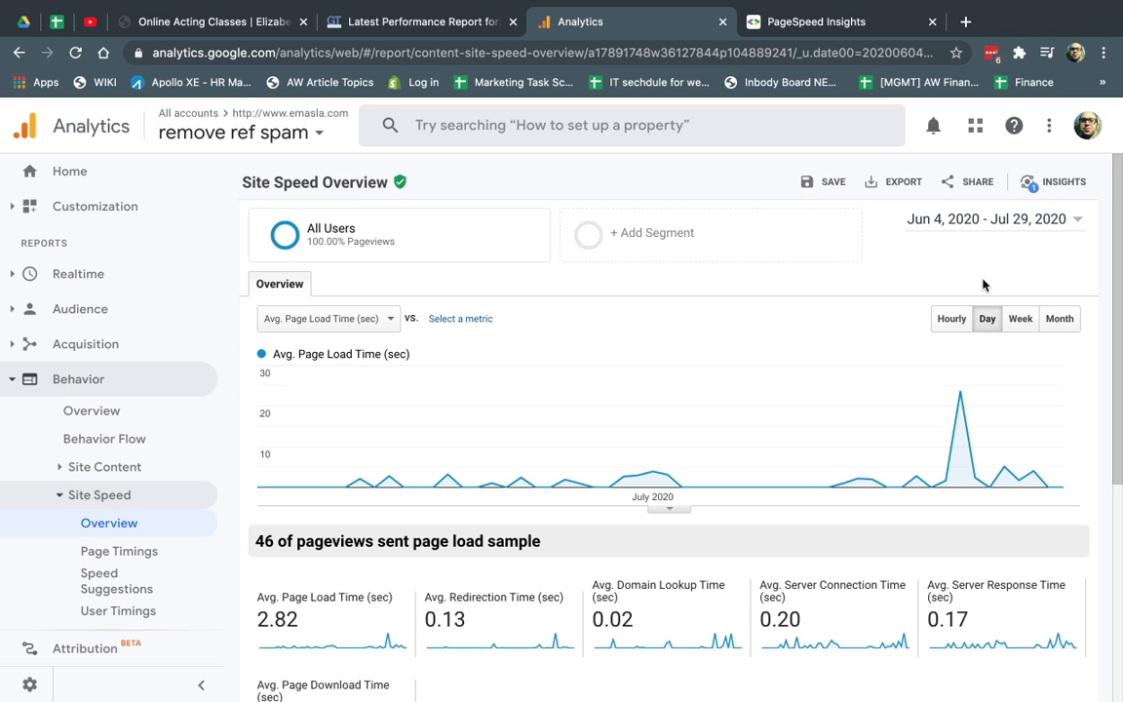
scroll(983, 283, down, 4)
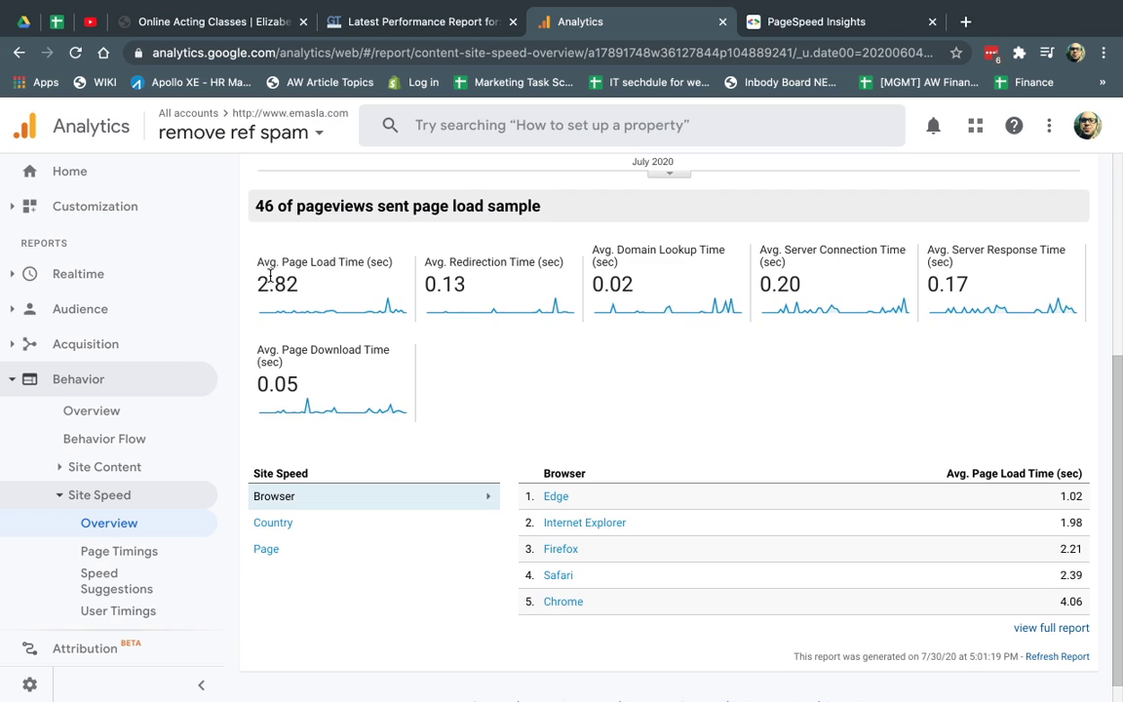
double_click(261, 284)
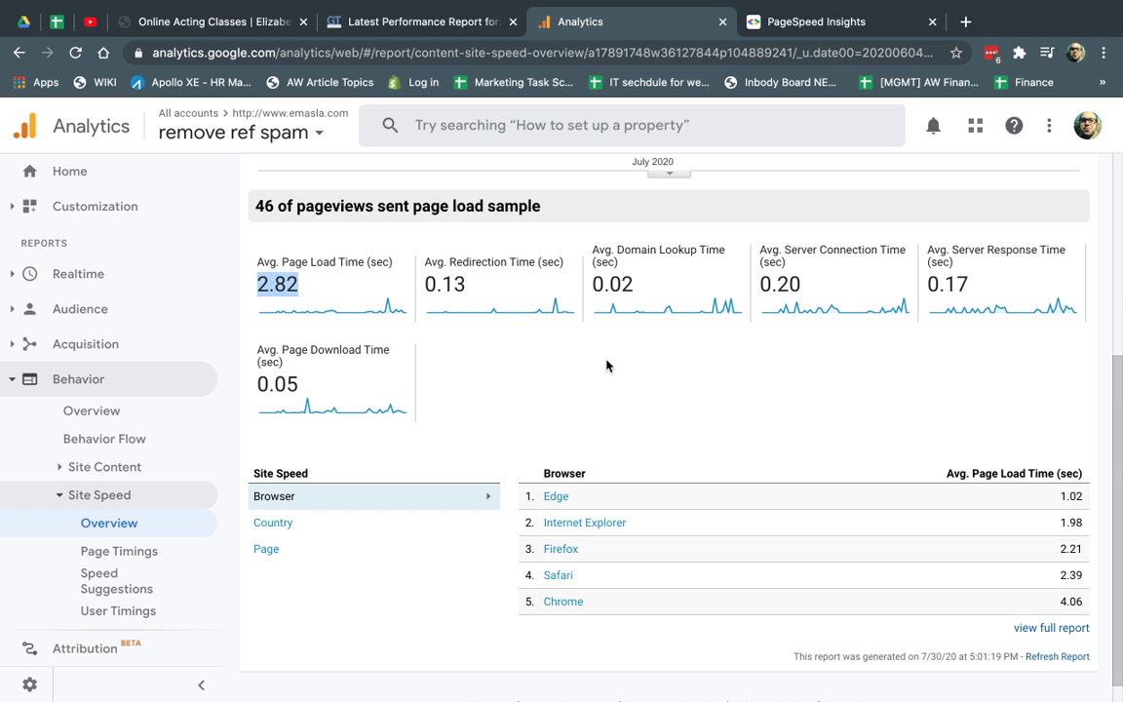
scroll(605, 364, down, 1)
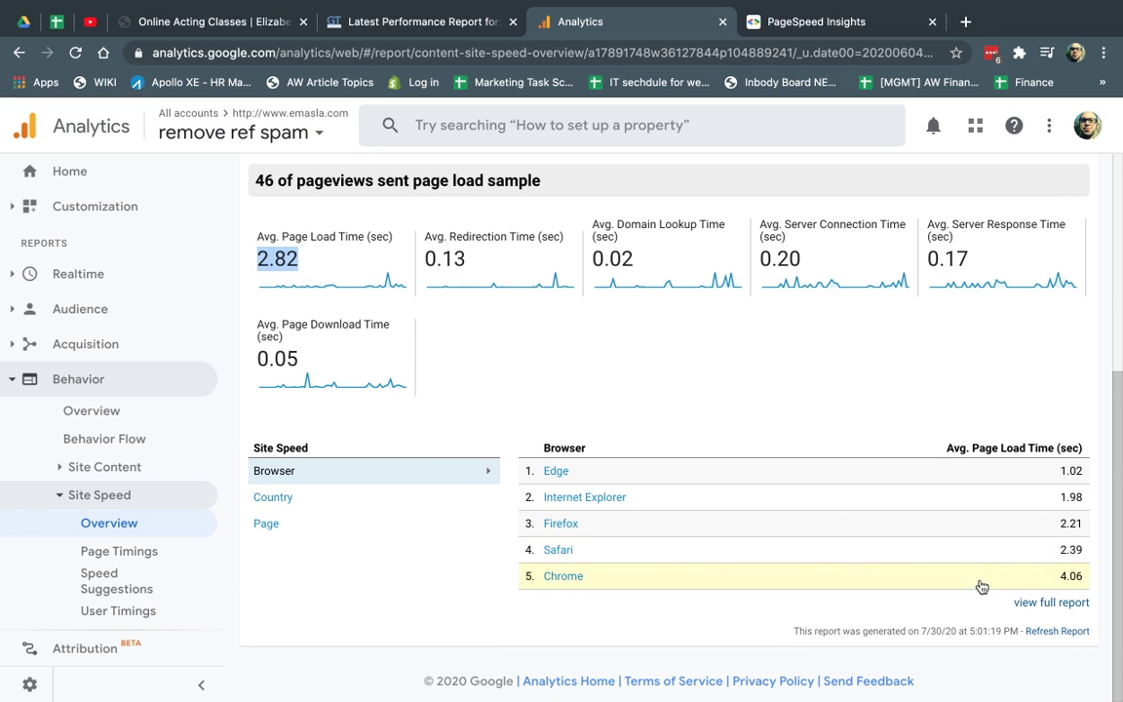
Open the full page timings report and set its primary dimension to Page.
click(1035, 604)
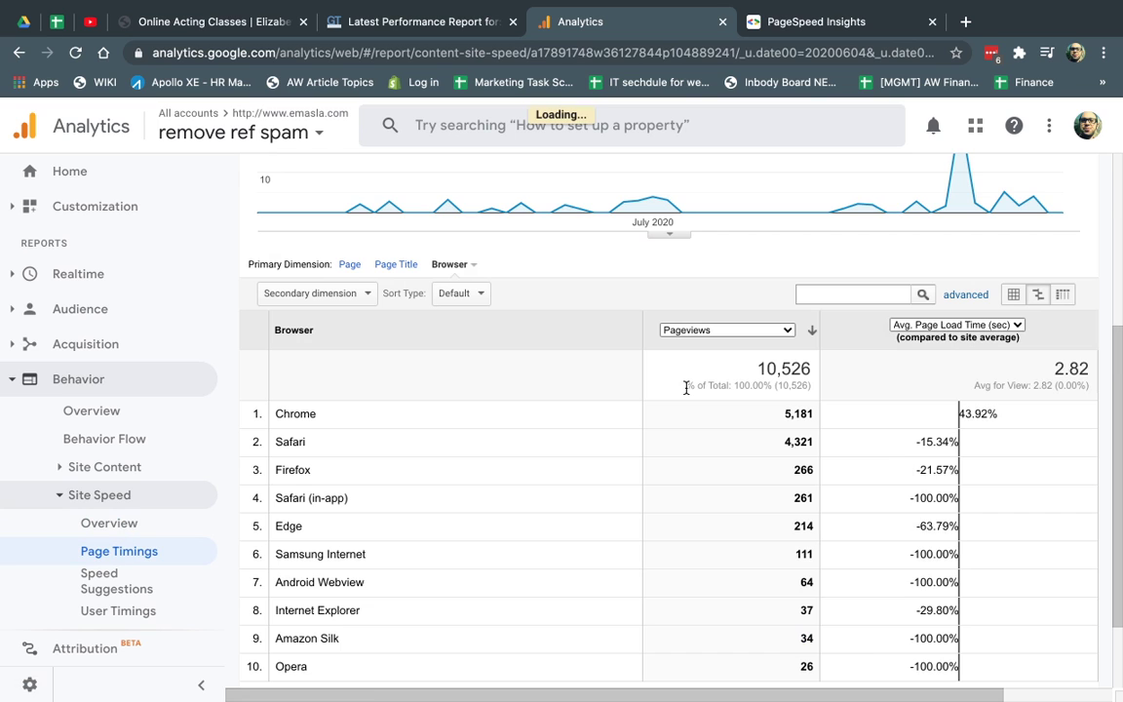
scroll(686, 388, down, 1)
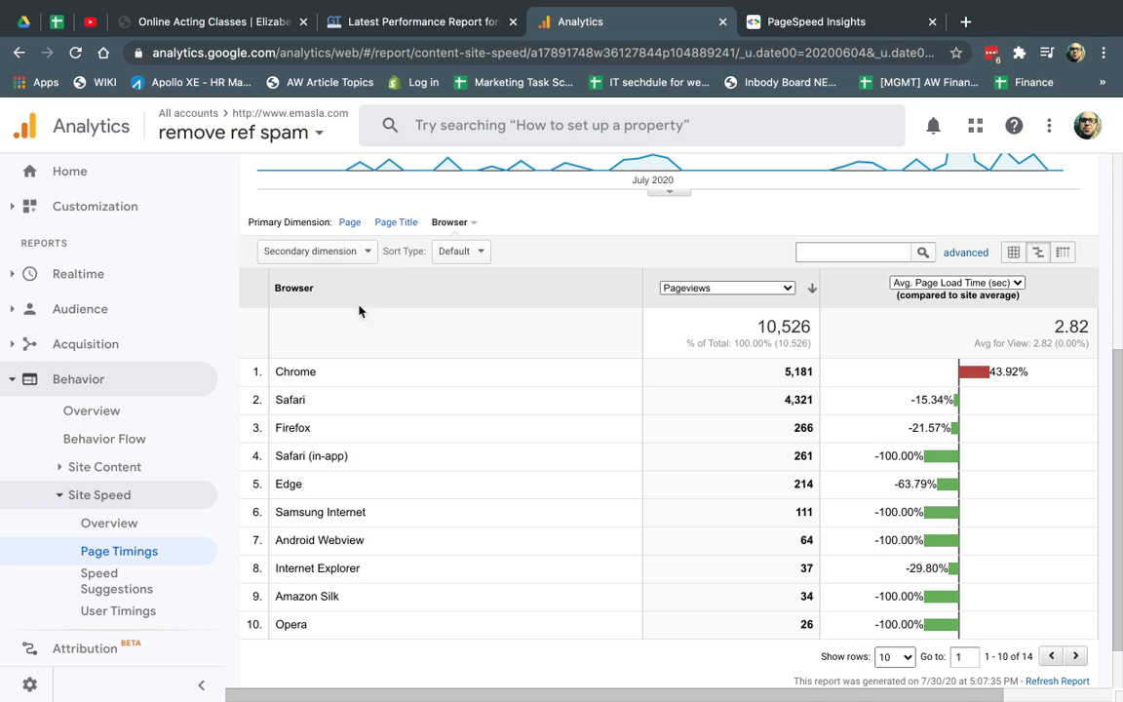
click(351, 221)
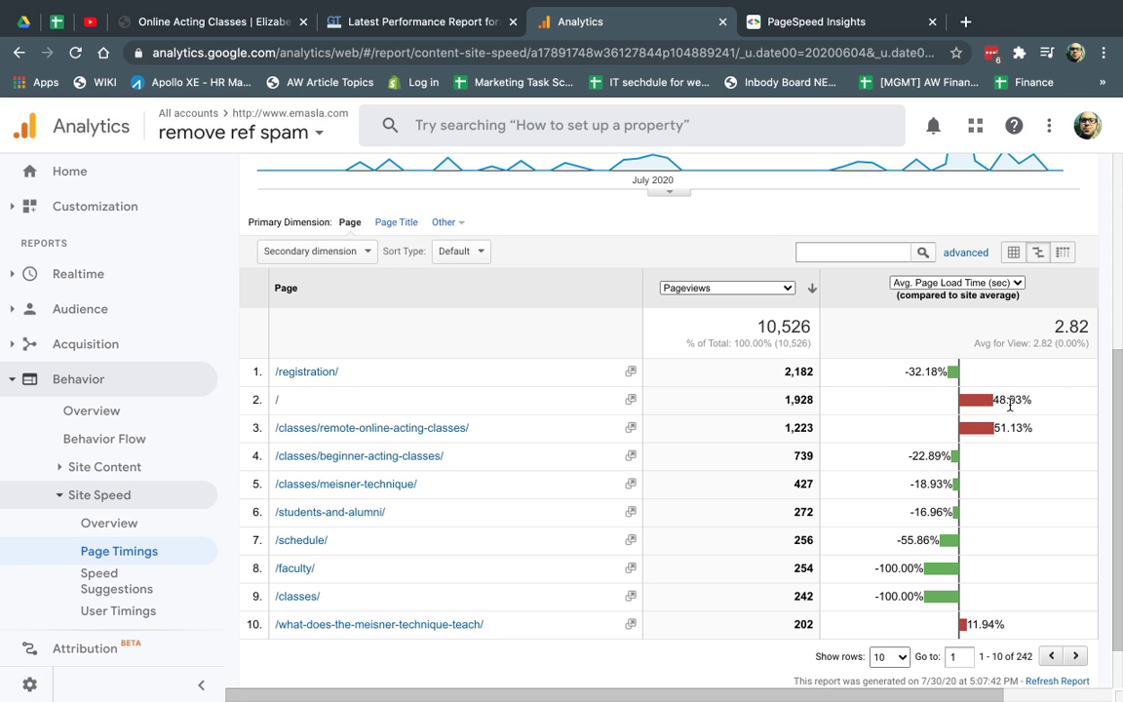
Change the table's Pageviews column to Avg. Page Load Time (sec) and check the home page's load time.
click(983, 283)
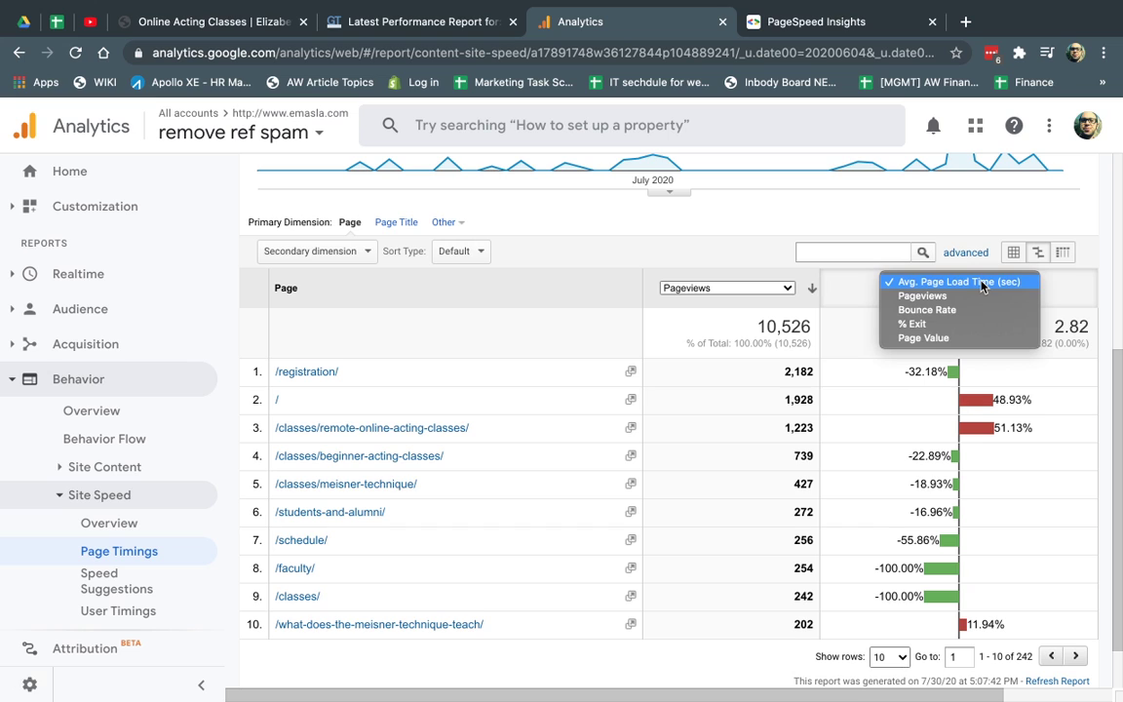
click(748, 294)
click(748, 287)
click(741, 273)
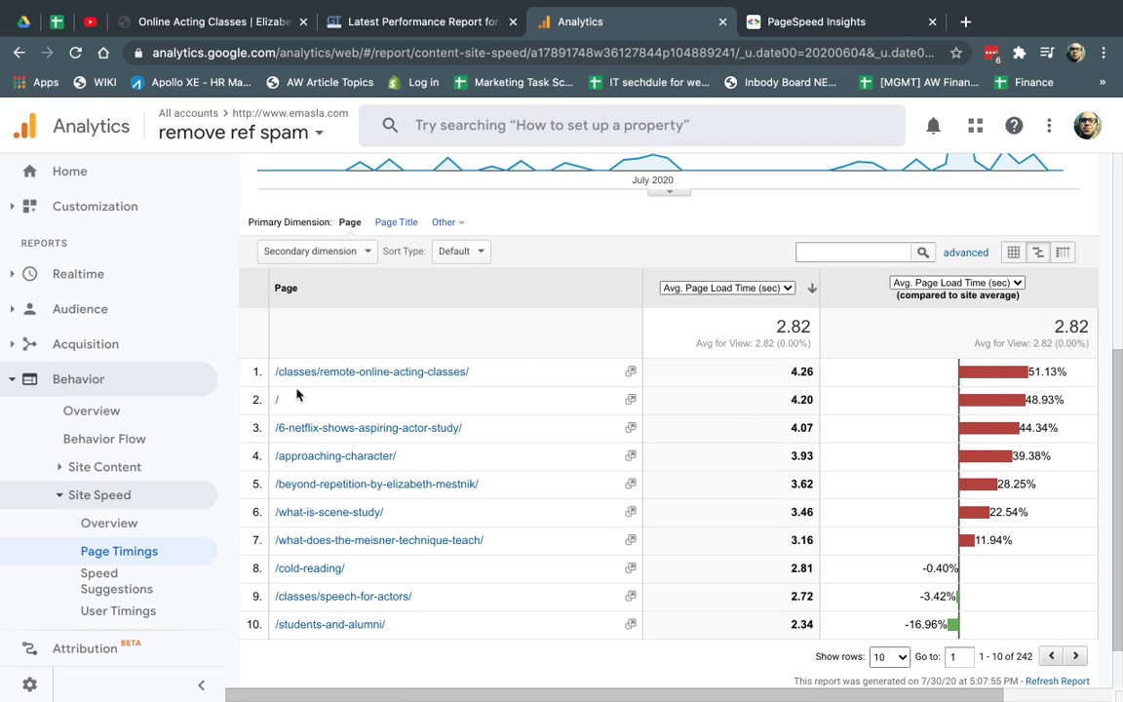
drag(784, 400, 815, 404)
click(815, 403)
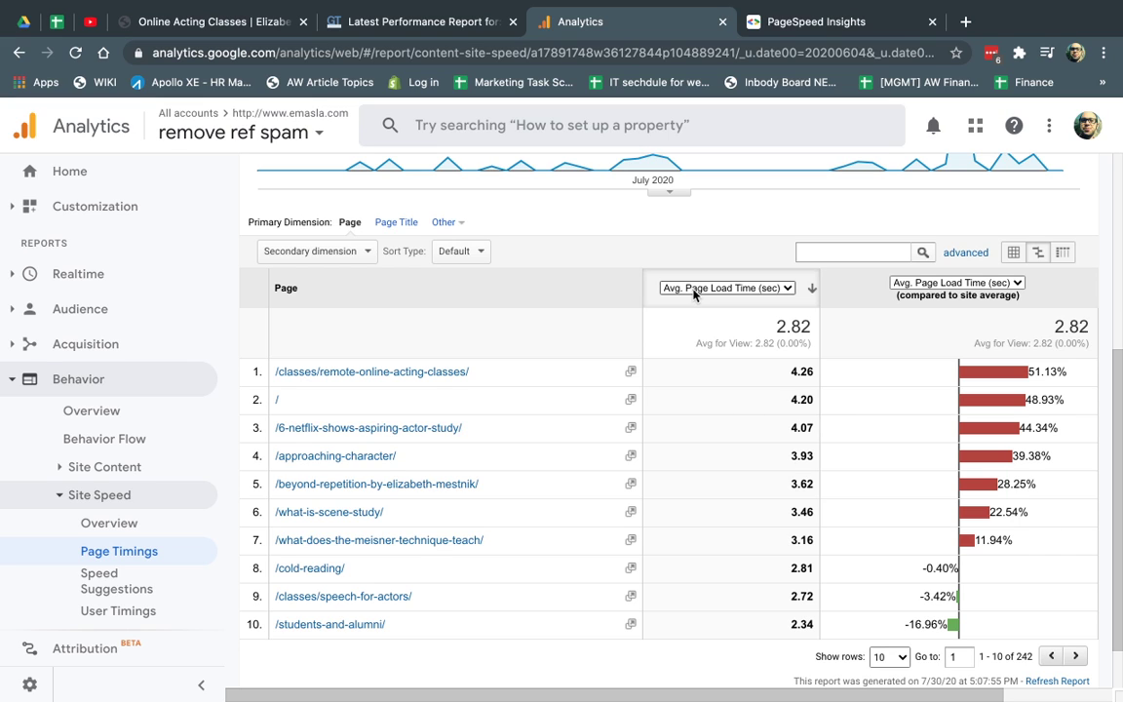
click(844, 23)
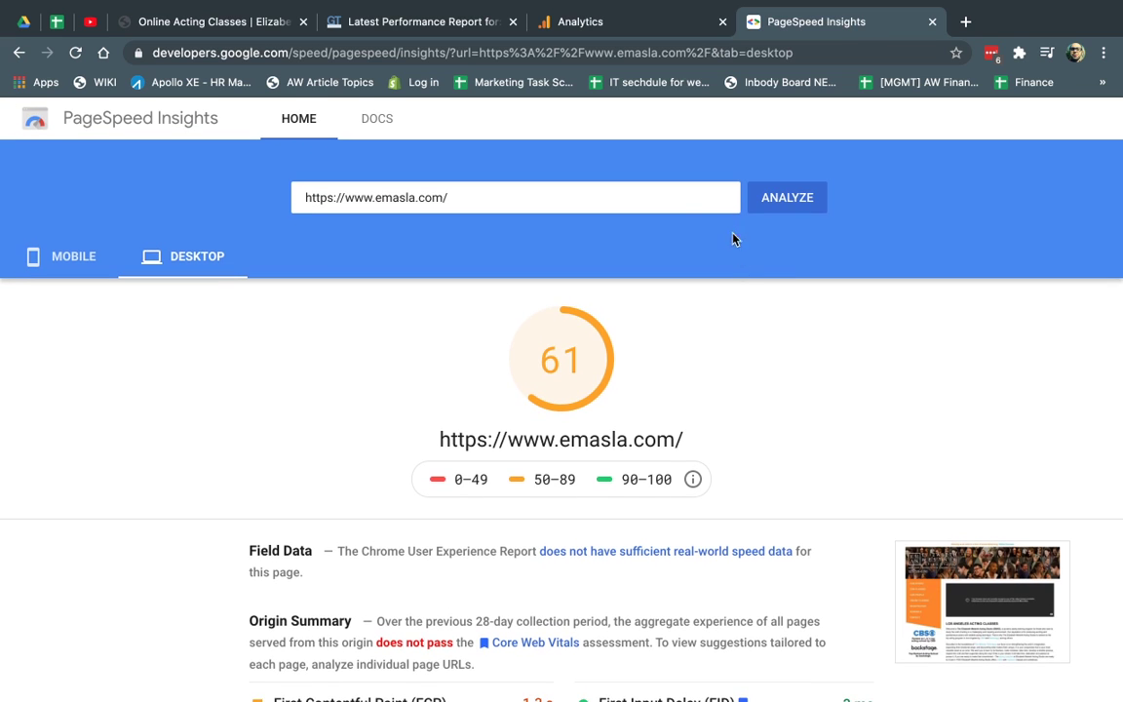
double_click(674, 183)
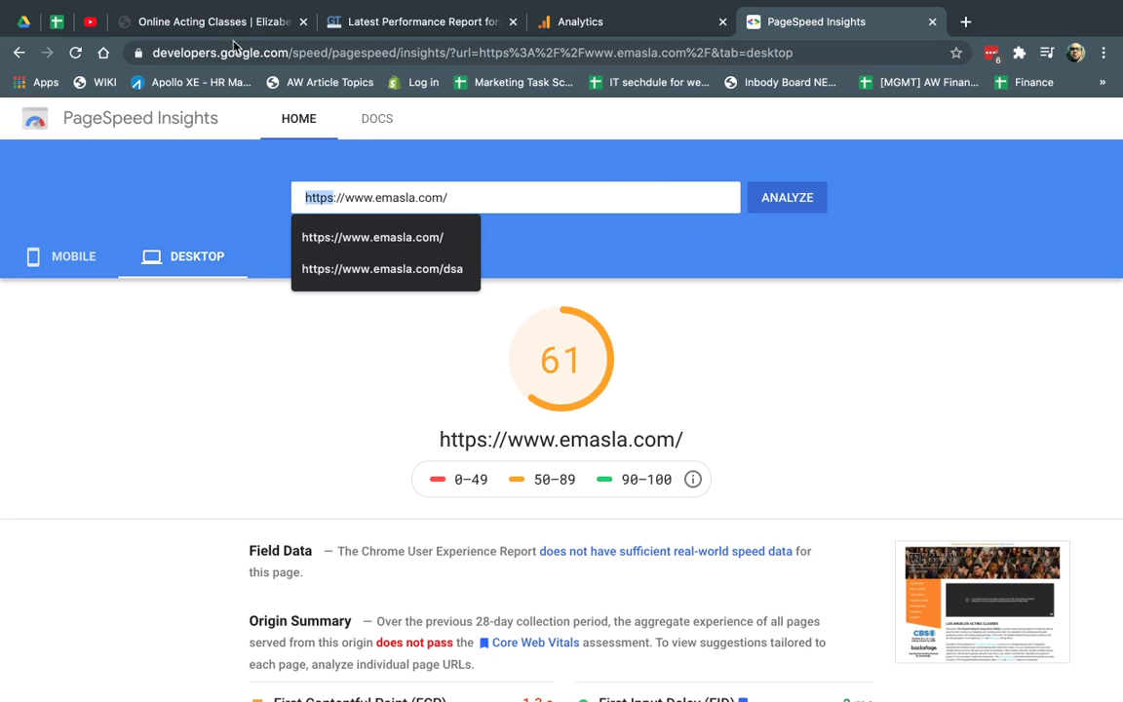
click(789, 205)
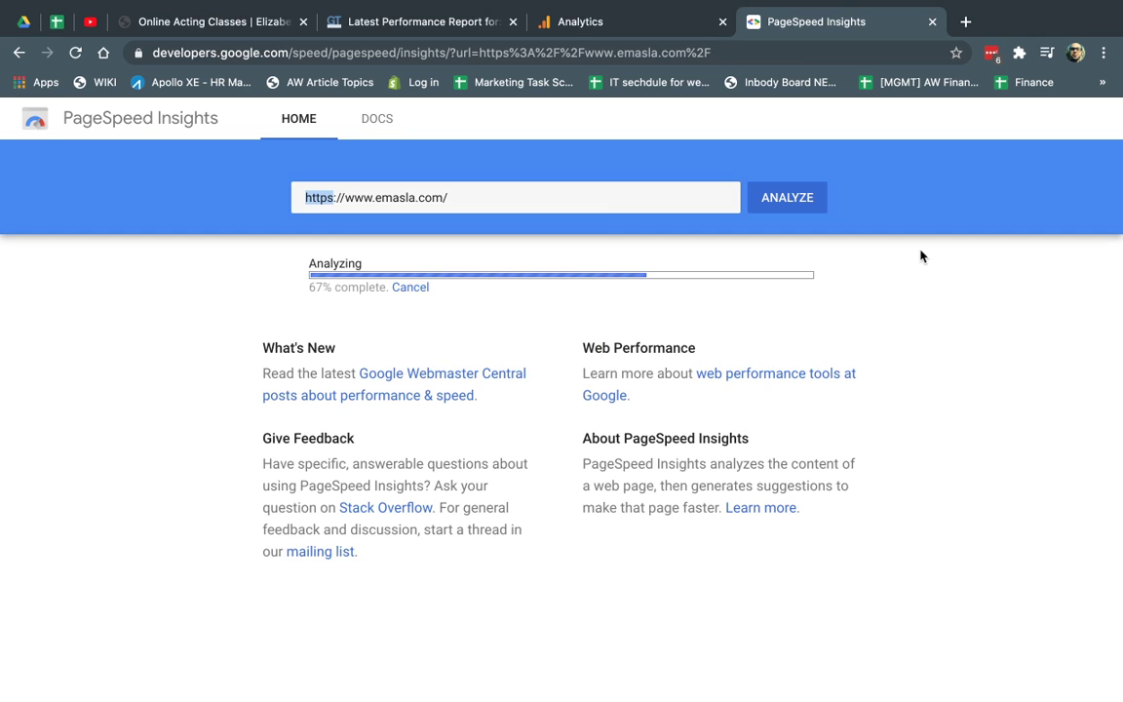
click(950, 205)
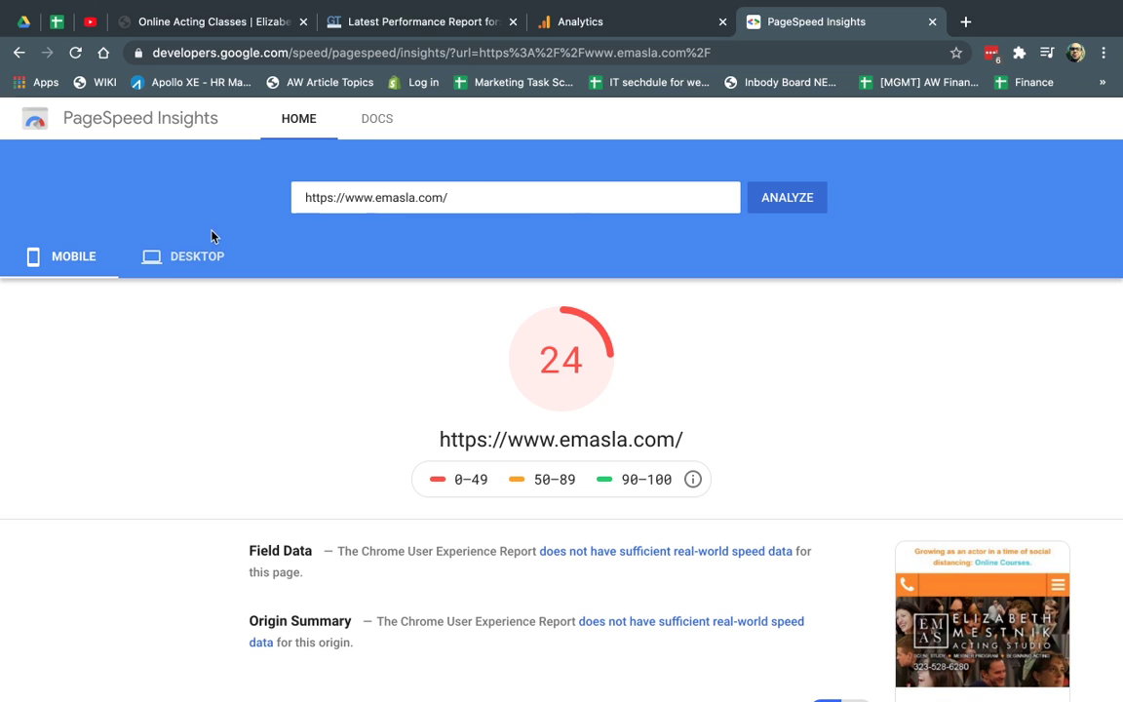
Compare the desktop and mobile PageSpeed scores of the website, finishing on the desktop results.
click(175, 258)
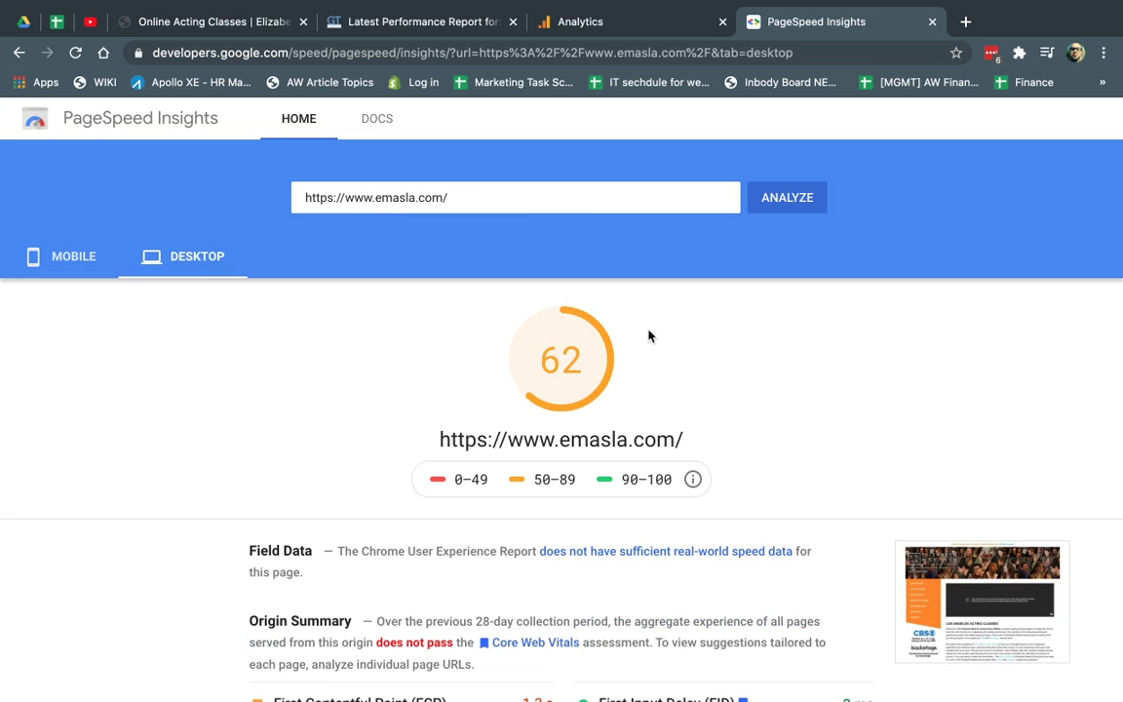
click(76, 259)
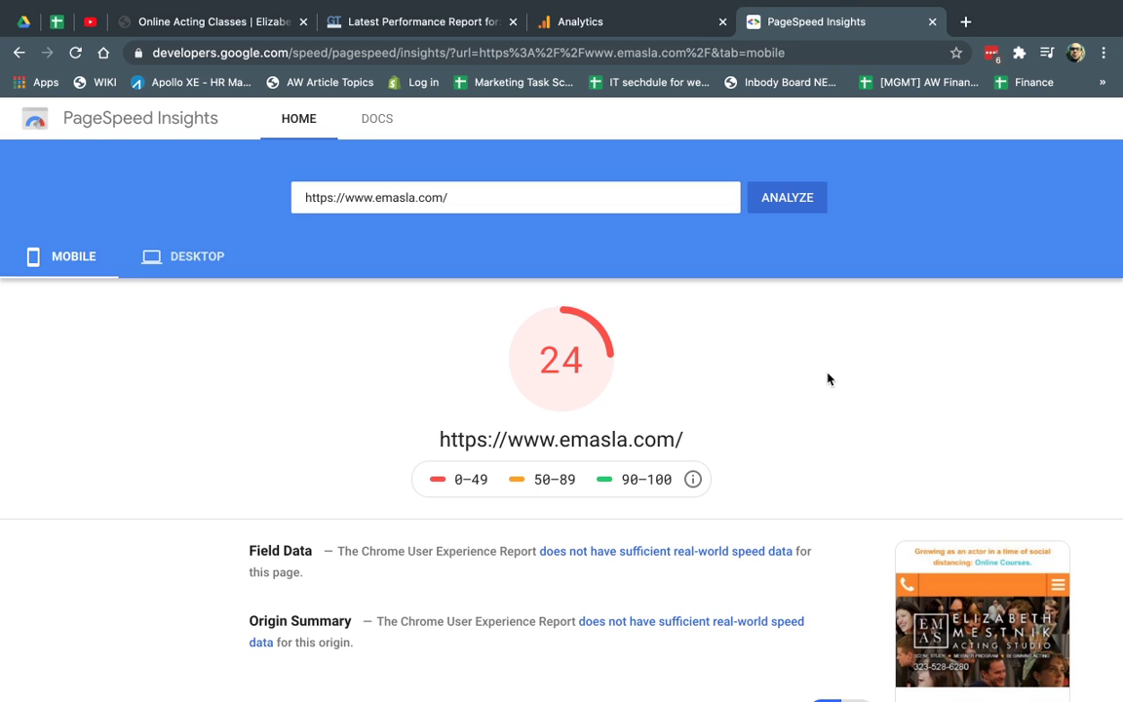
click(185, 255)
click(76, 259)
click(183, 255)
click(76, 256)
click(199, 259)
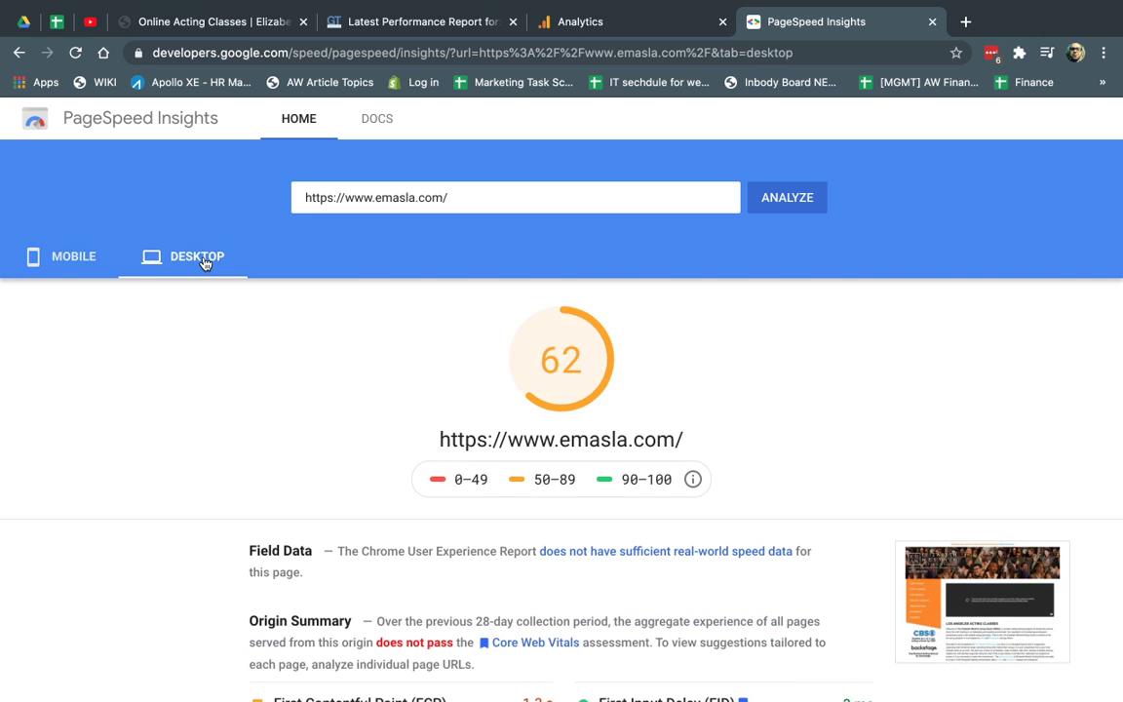
Examine the desktop report's origin summary, lab data and list of speed improvement opportunities.
scroll(761, 351, down, 5)
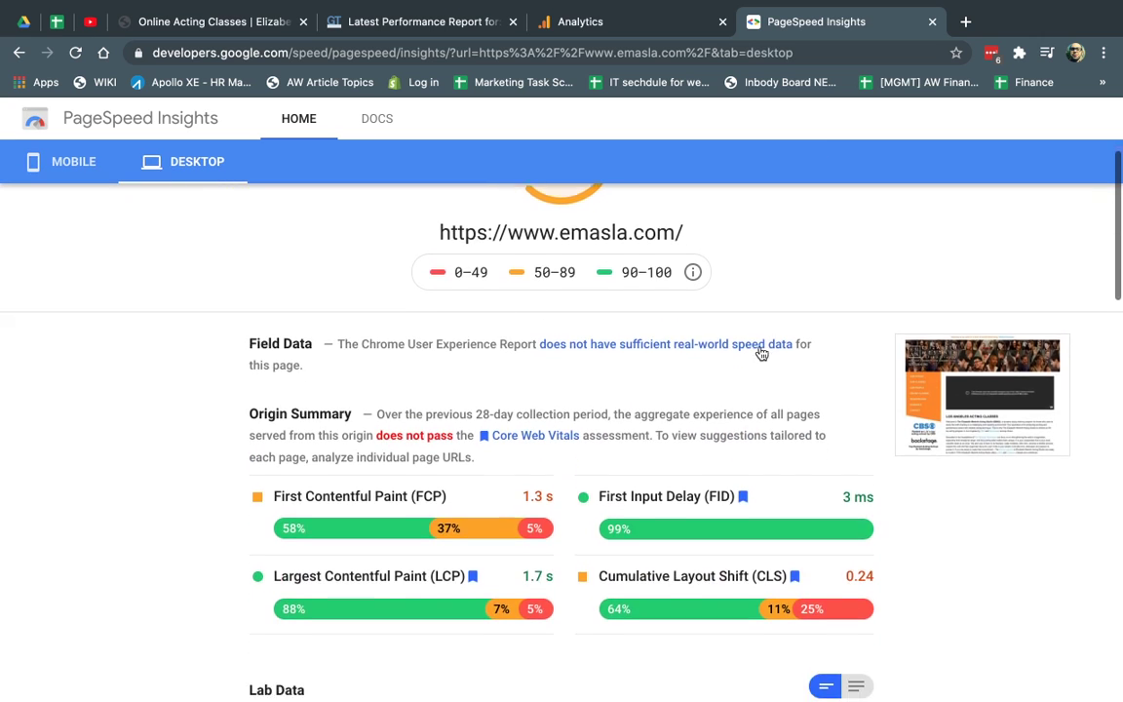
scroll(760, 351, up, 5)
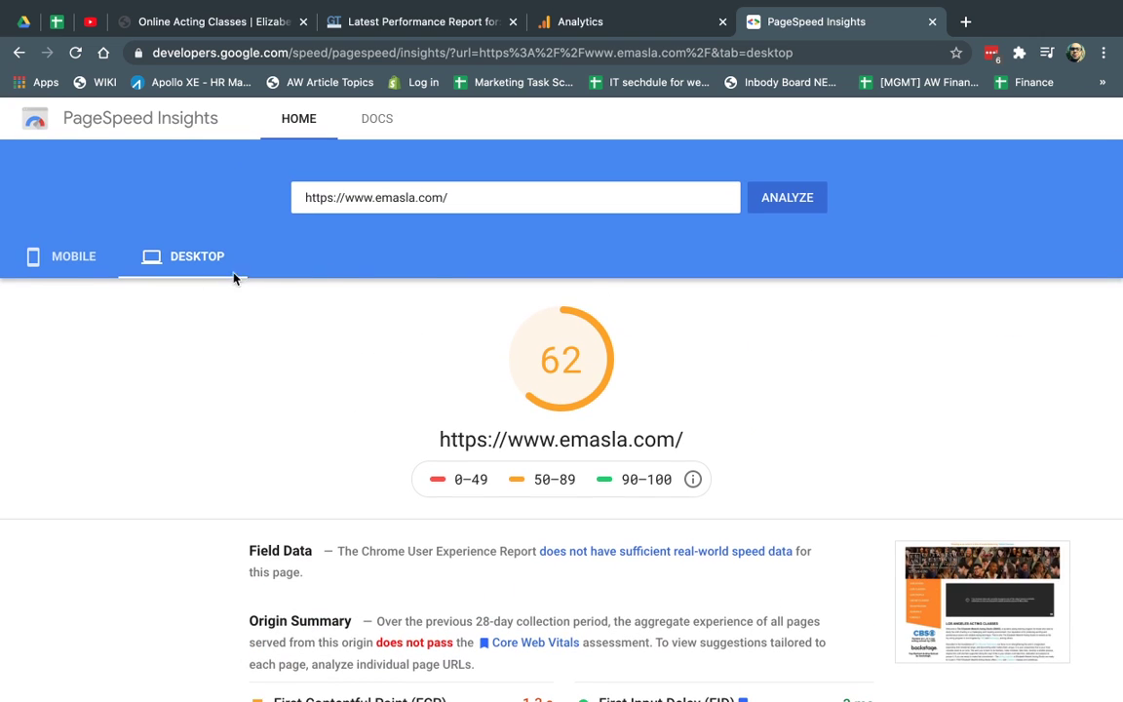
scroll(752, 424, down, 6)
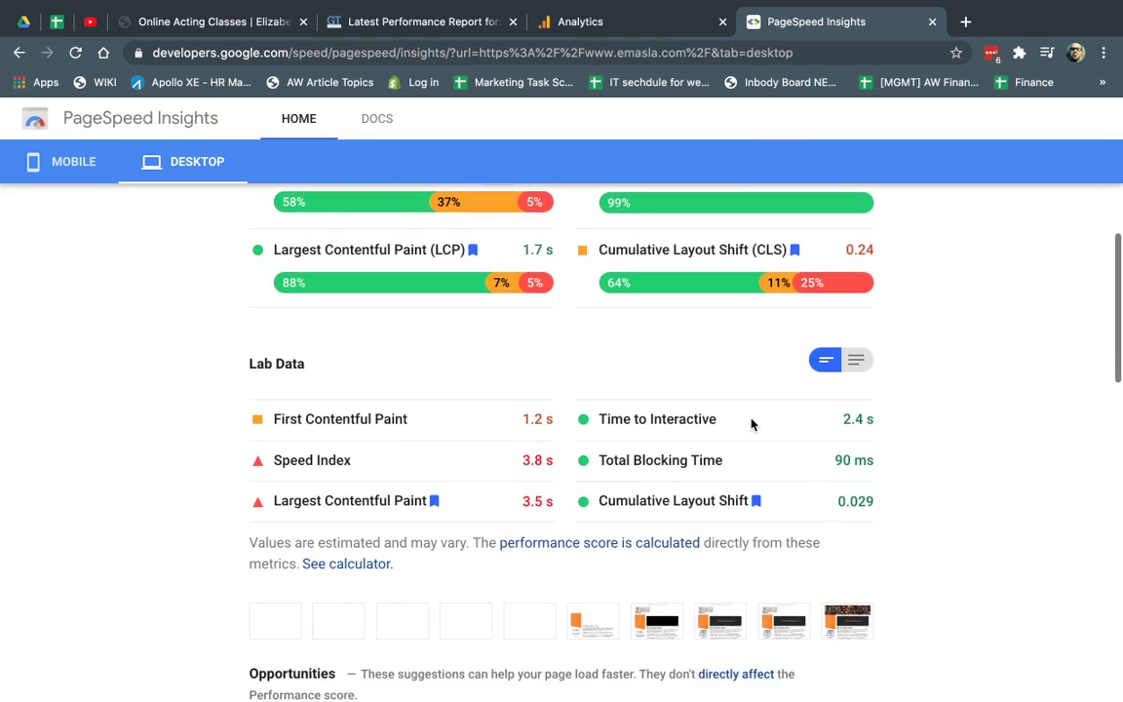
scroll(716, 405, up, 1)
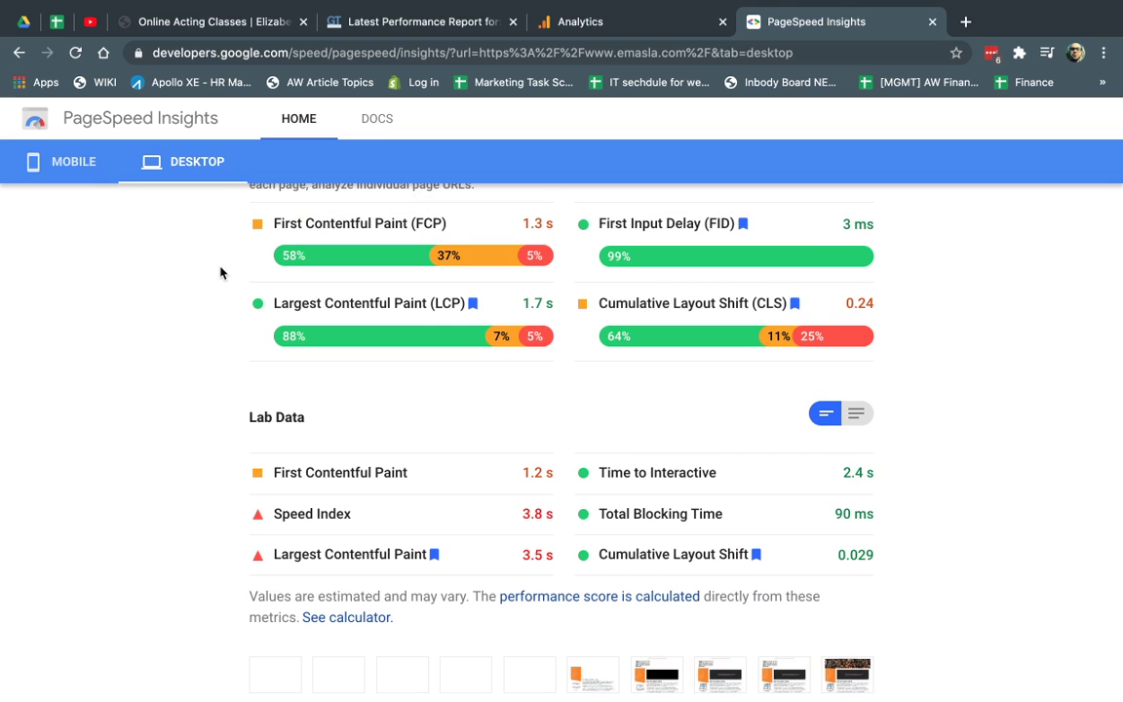
scroll(220, 273, up, 1)
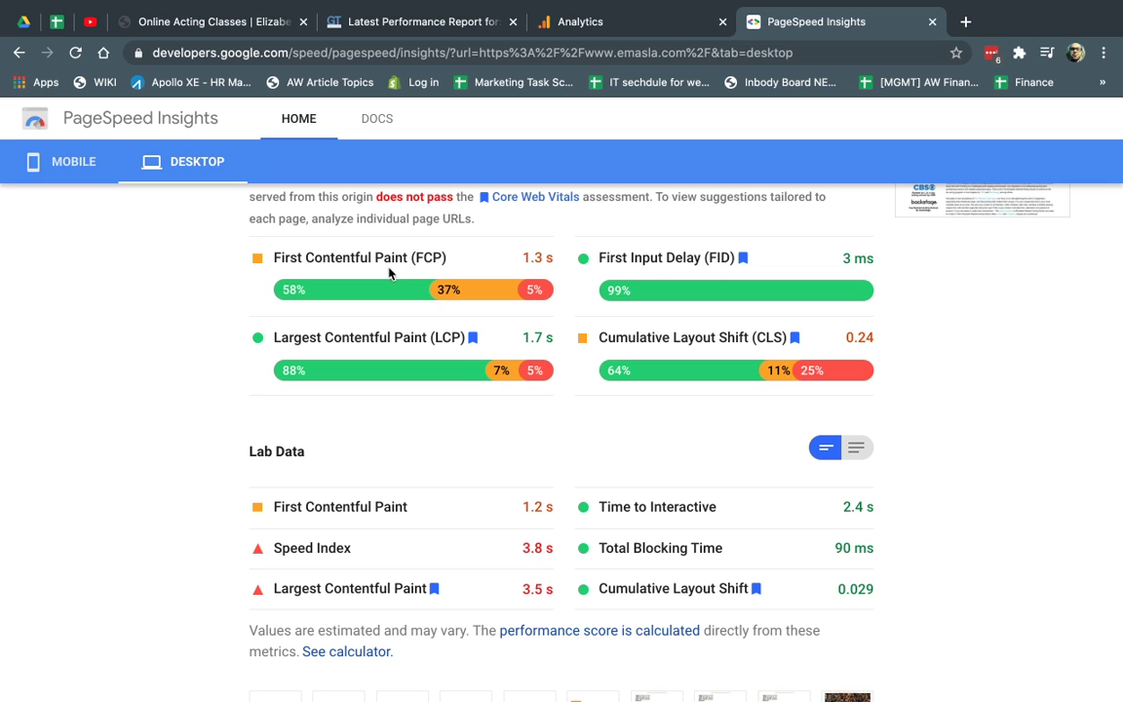
scroll(491, 331, down, 3)
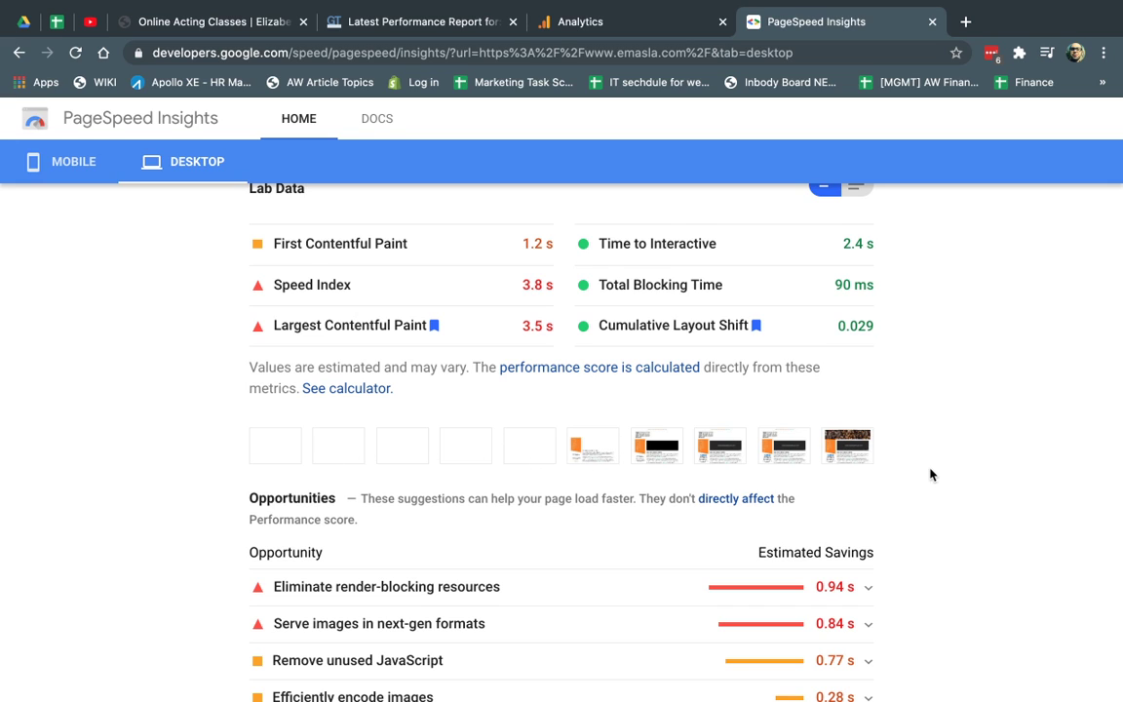
scroll(930, 471, down, 3)
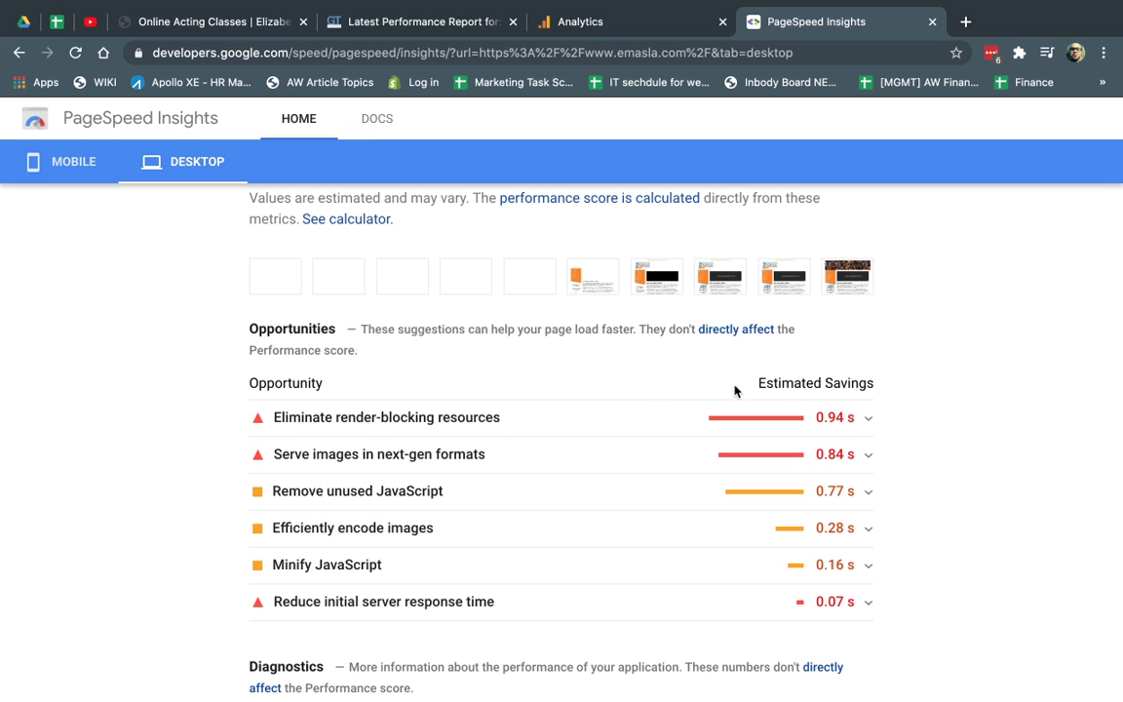
Examine the details and affected files of the Eliminate render-blocking resources opportunity, leaving it collapsed.
click(361, 419)
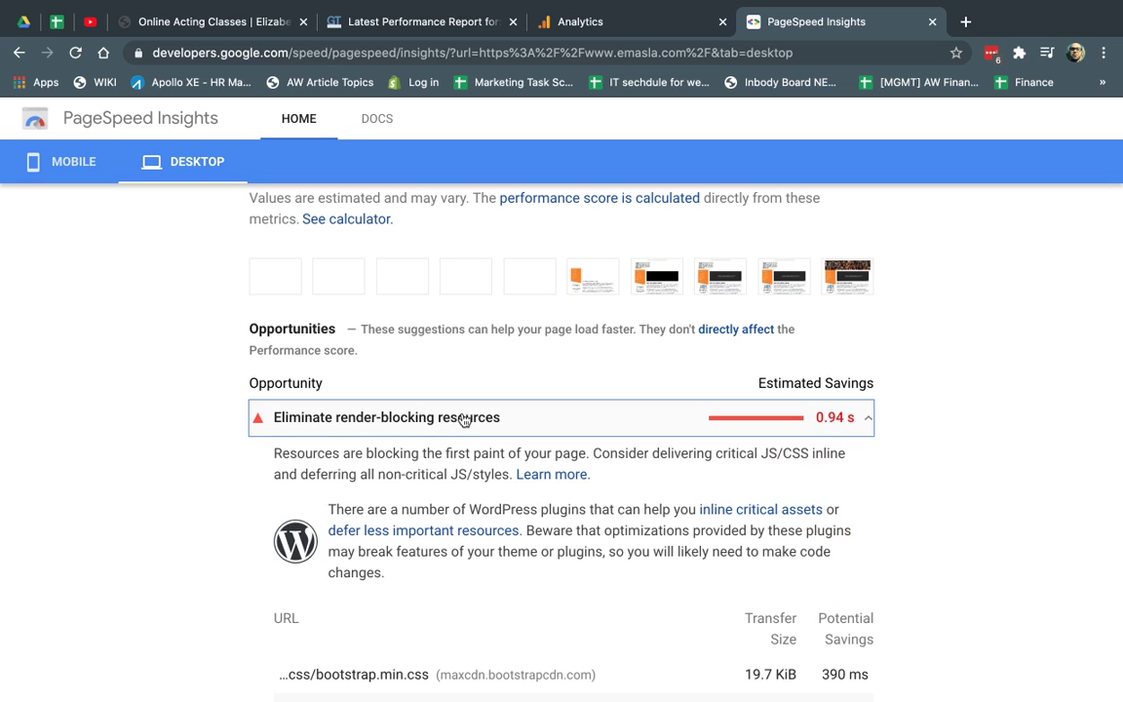
scroll(313, 592, down, 2)
scroll(453, 600, down, 2)
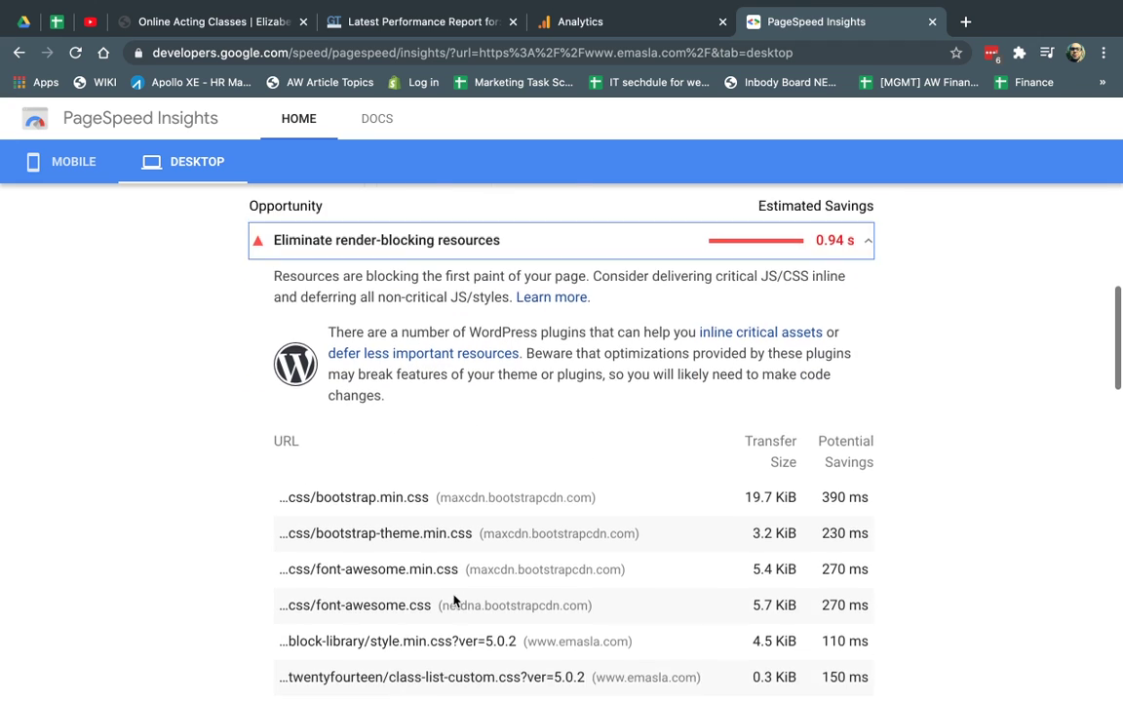
scroll(453, 594, up, 3)
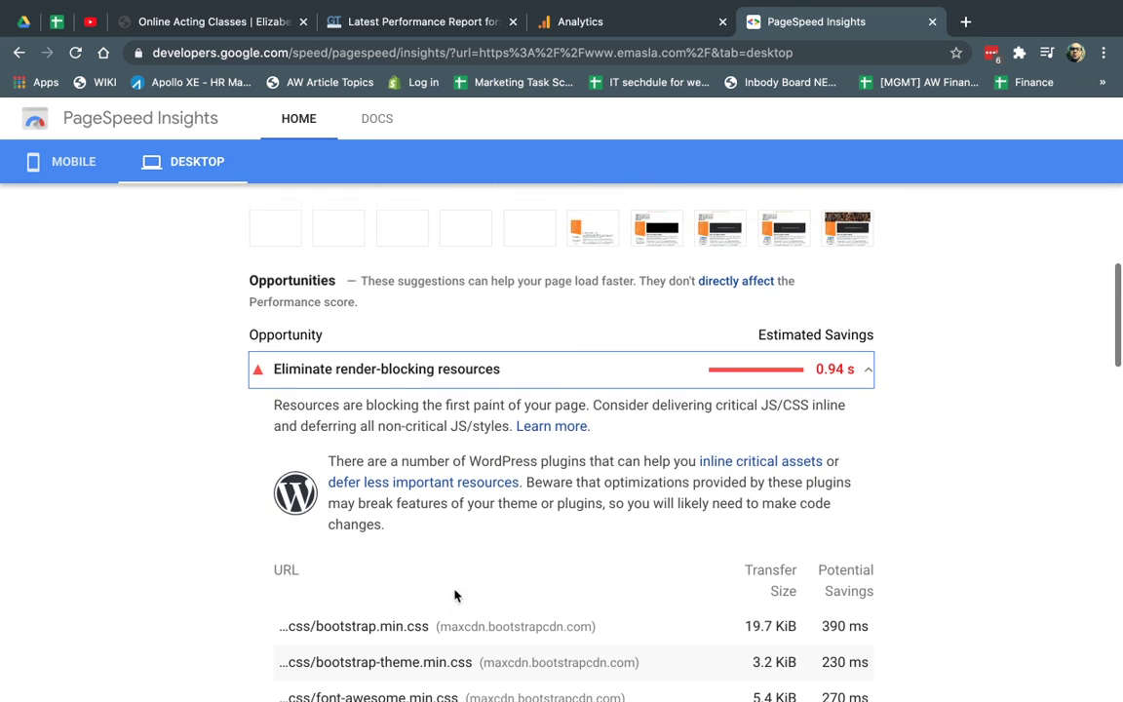
click(564, 361)
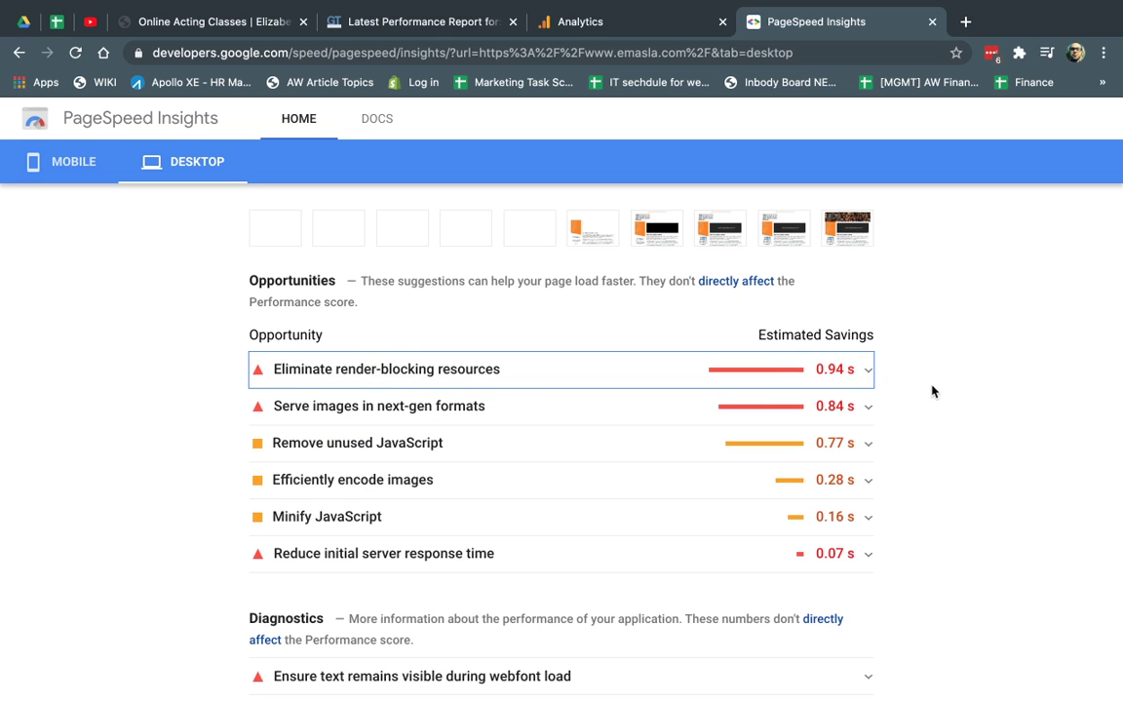
Switch to Google Analytics and open the Speed Suggestions report under Site Speed.
click(553, 27)
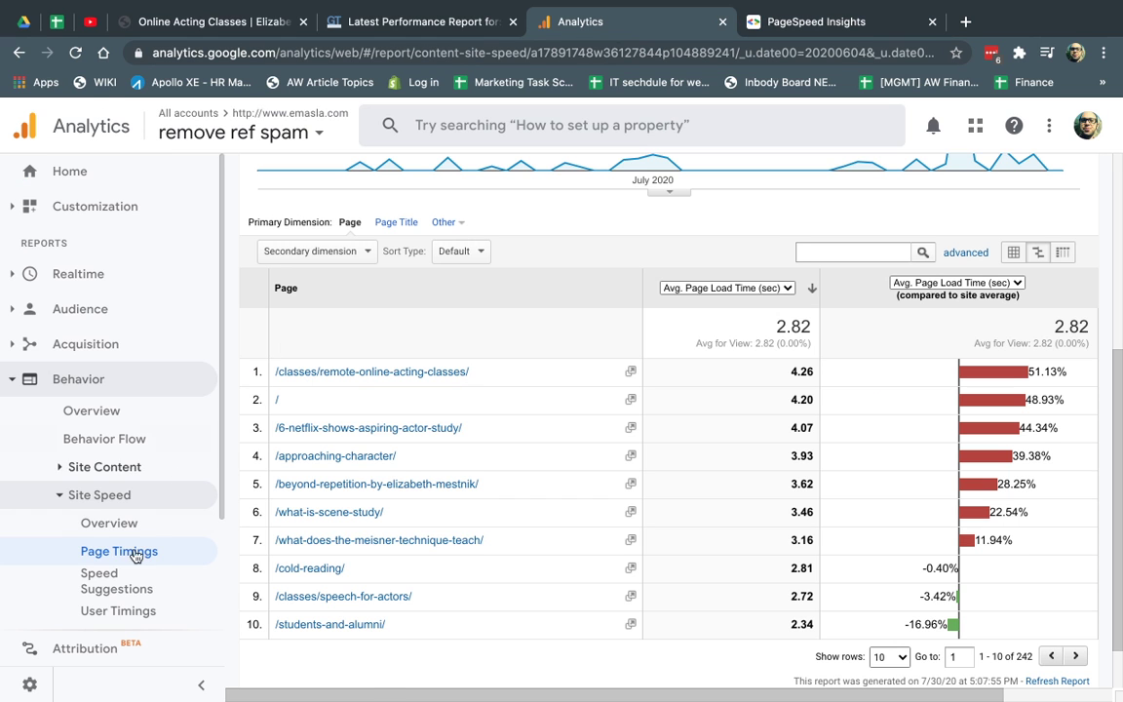
click(138, 583)
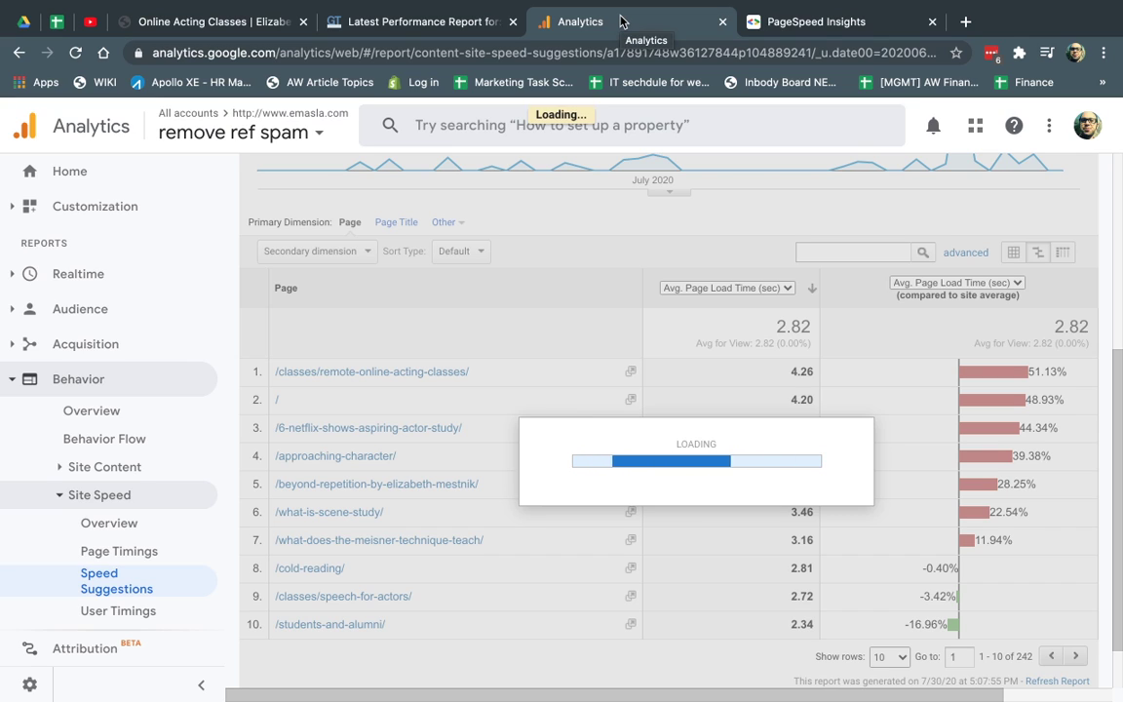
Switch to the GTmetrix report and review its PageSpeed recommendations, checking the details of Optimize images.
click(447, 18)
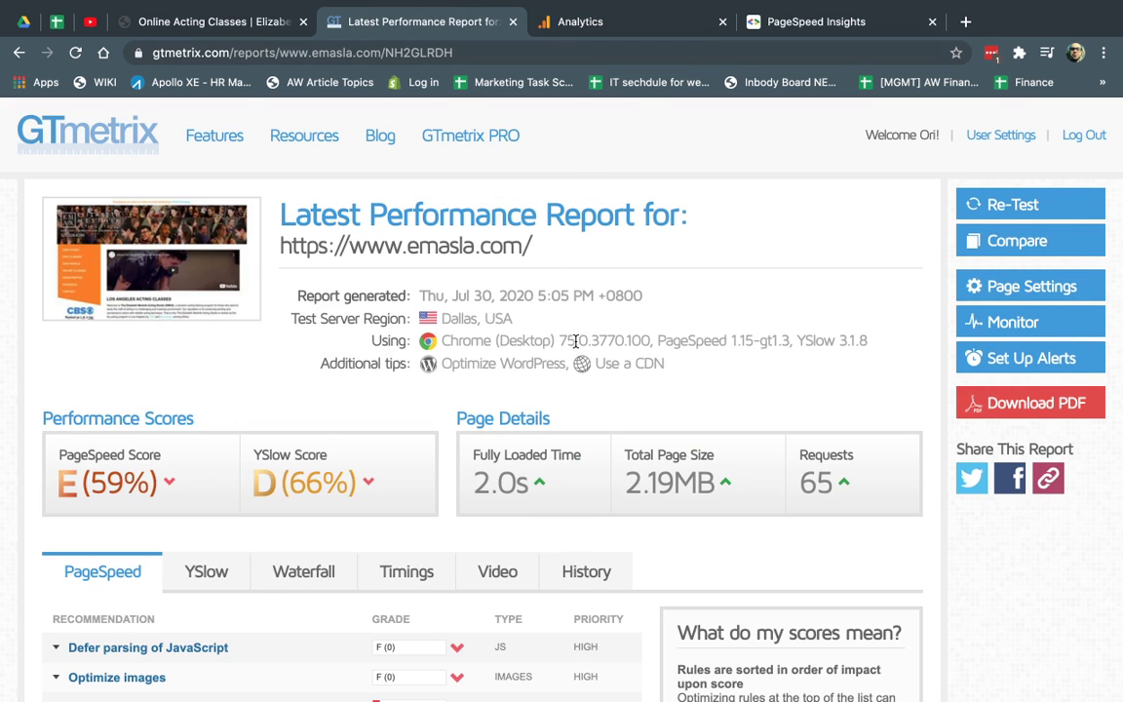
scroll(517, 310, down, 5)
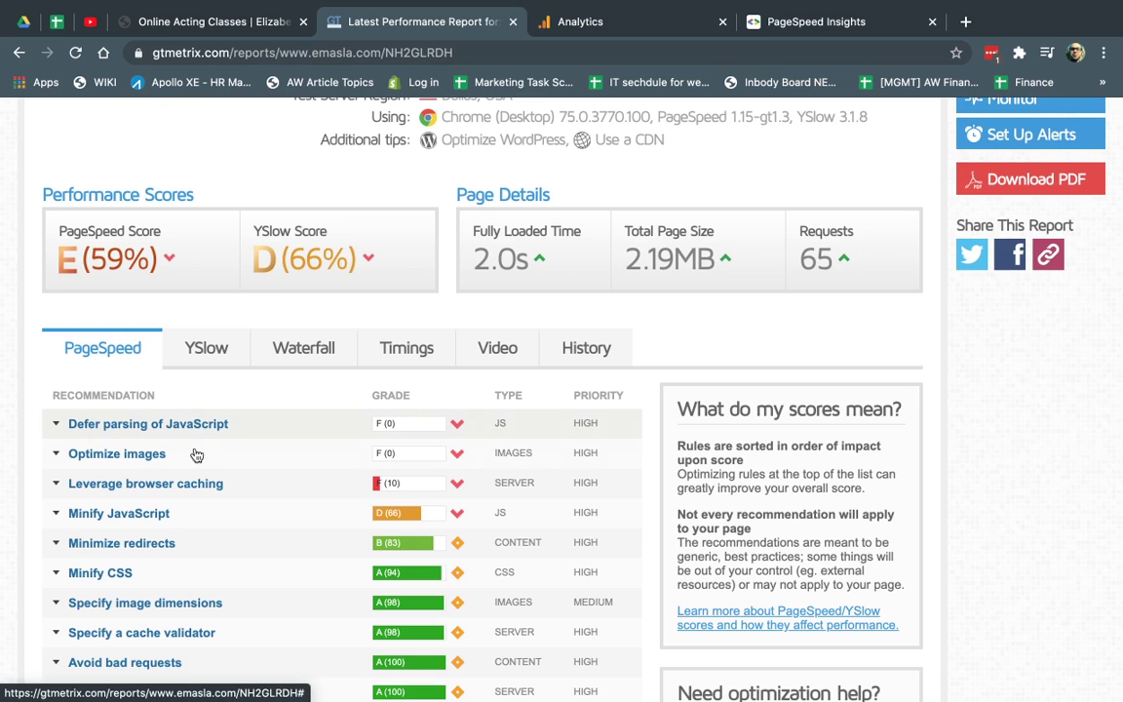
click(92, 456)
click(93, 455)
drag(216, 401, 287, 374)
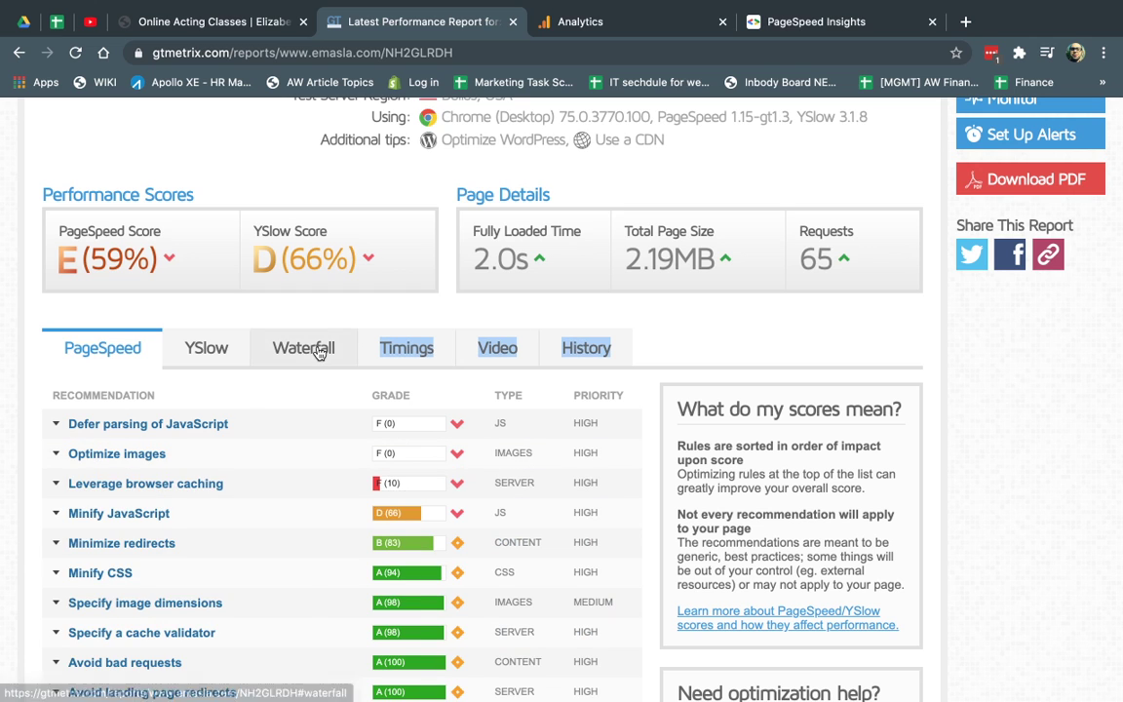
Examine the GTmetrix waterfall chart's requests and load times from the first entry to the end of the list.
click(317, 351)
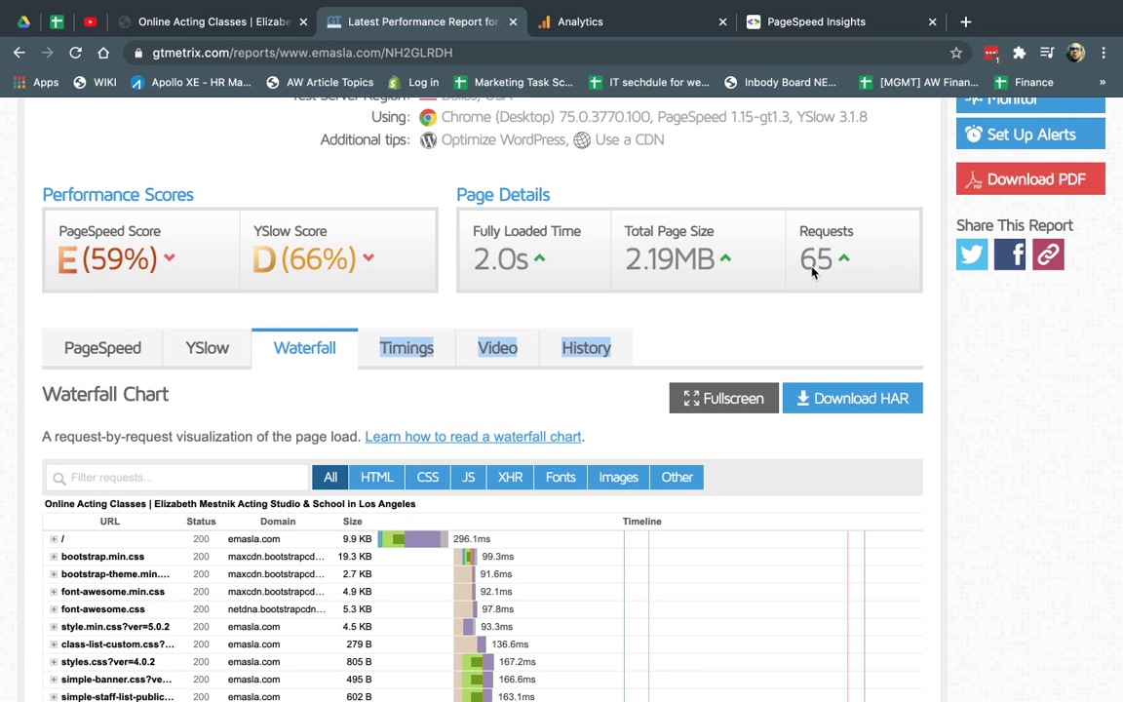
scroll(577, 476, down, 2)
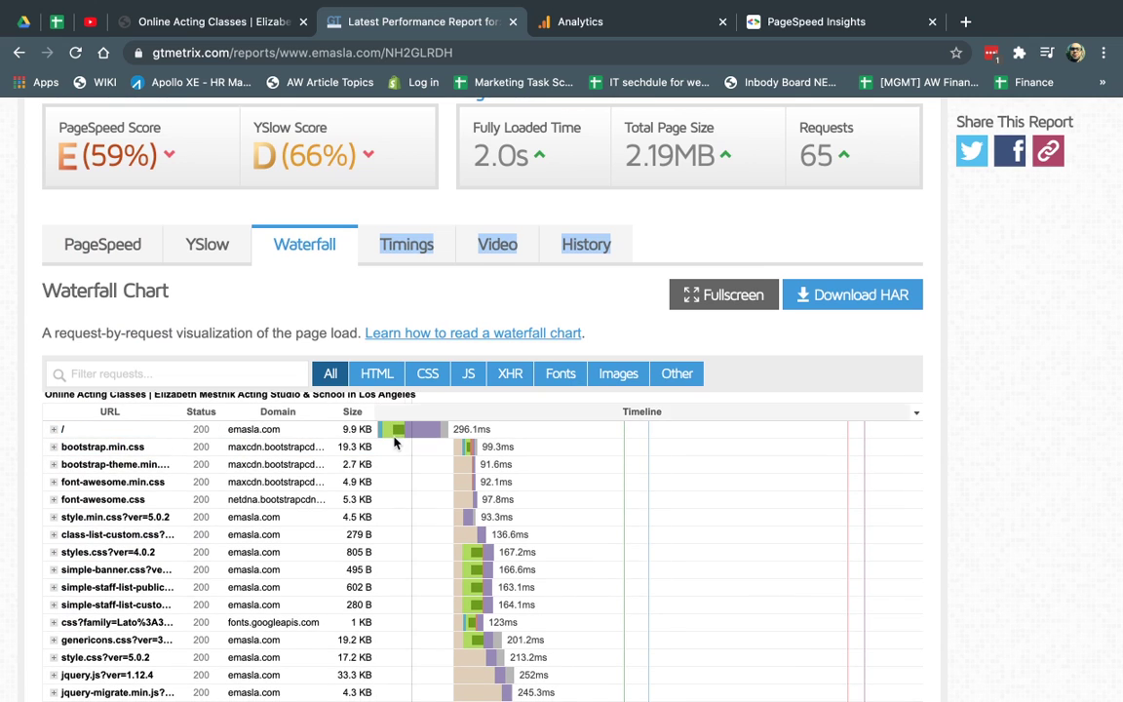
scroll(370, 458, down, 3)
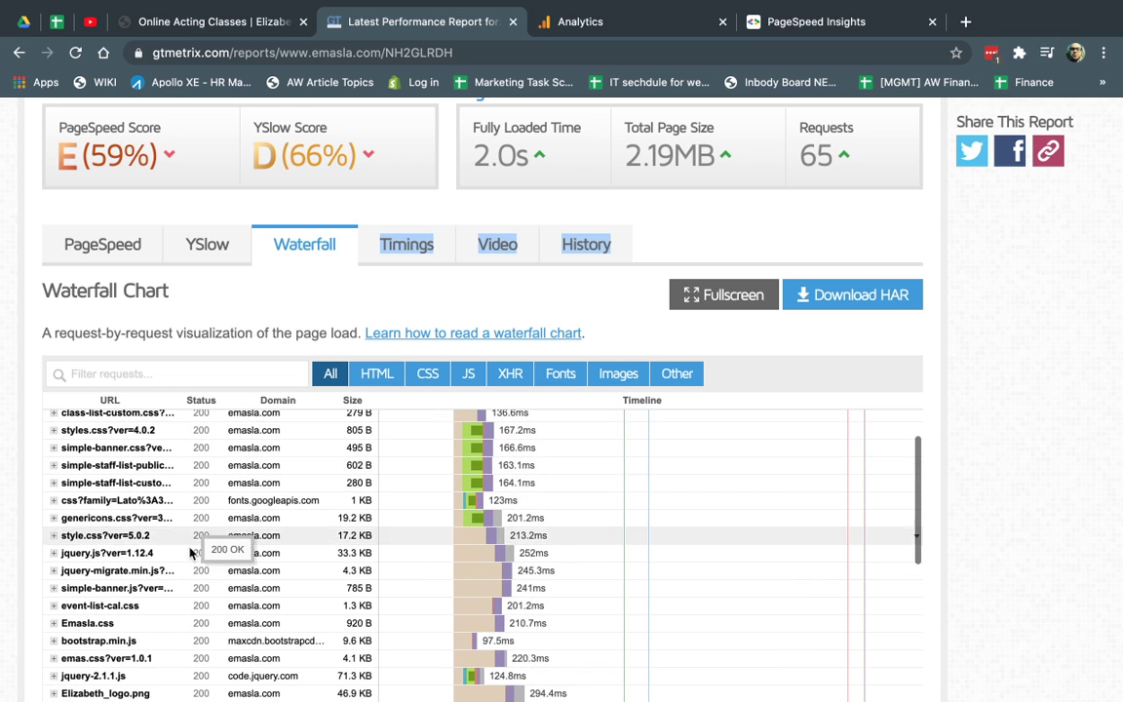
scroll(191, 553, down, 5)
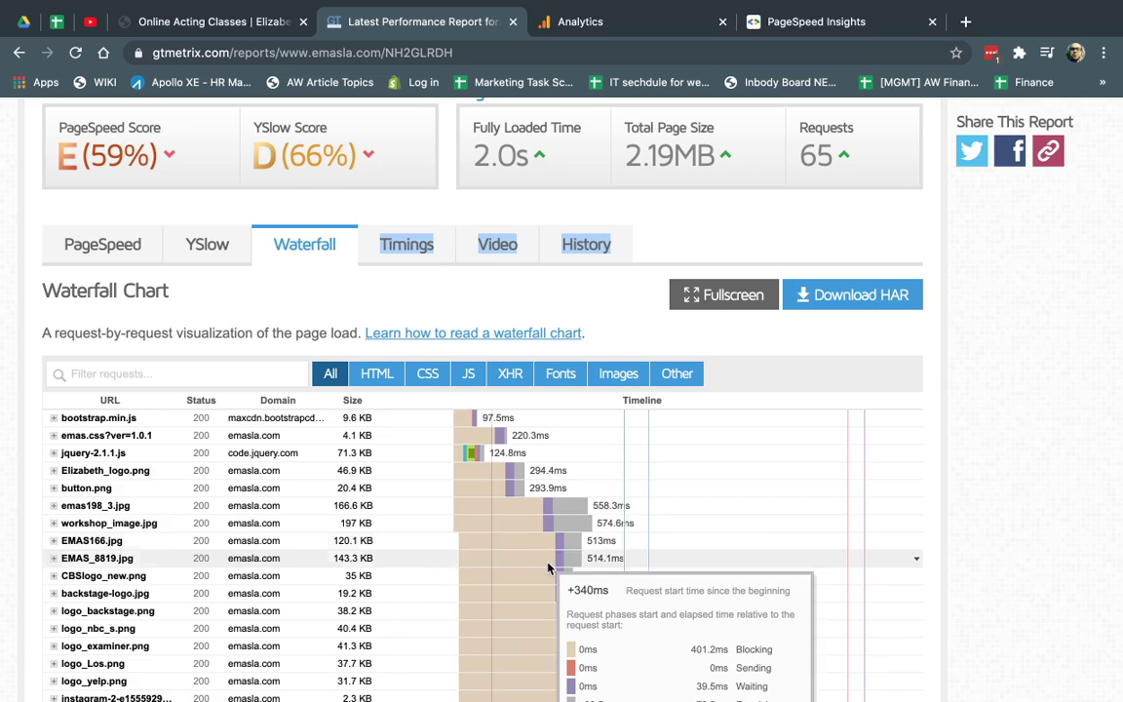
scroll(492, 504, down, 10)
scroll(548, 567, down, 1)
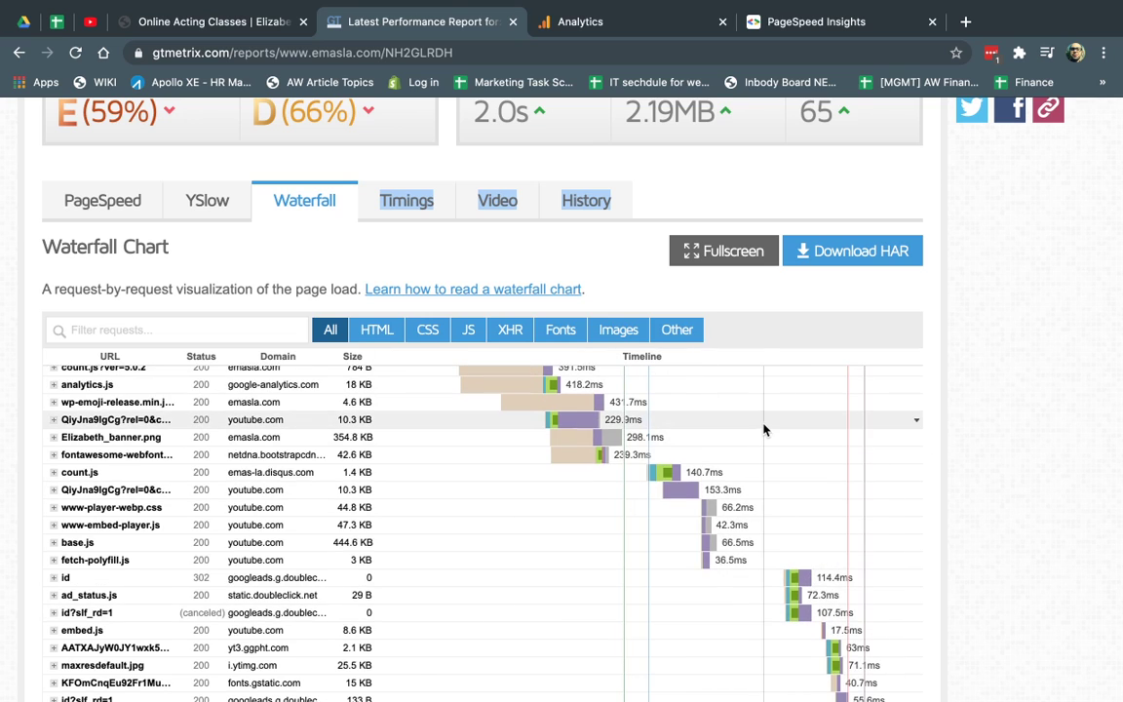
scroll(741, 409, up, 15)
From Analytics' Speed Suggestions report, open the PageSpeed Insights analysis of /classes/remote-online-acting-classes/ and view its desktop results.
click(655, 16)
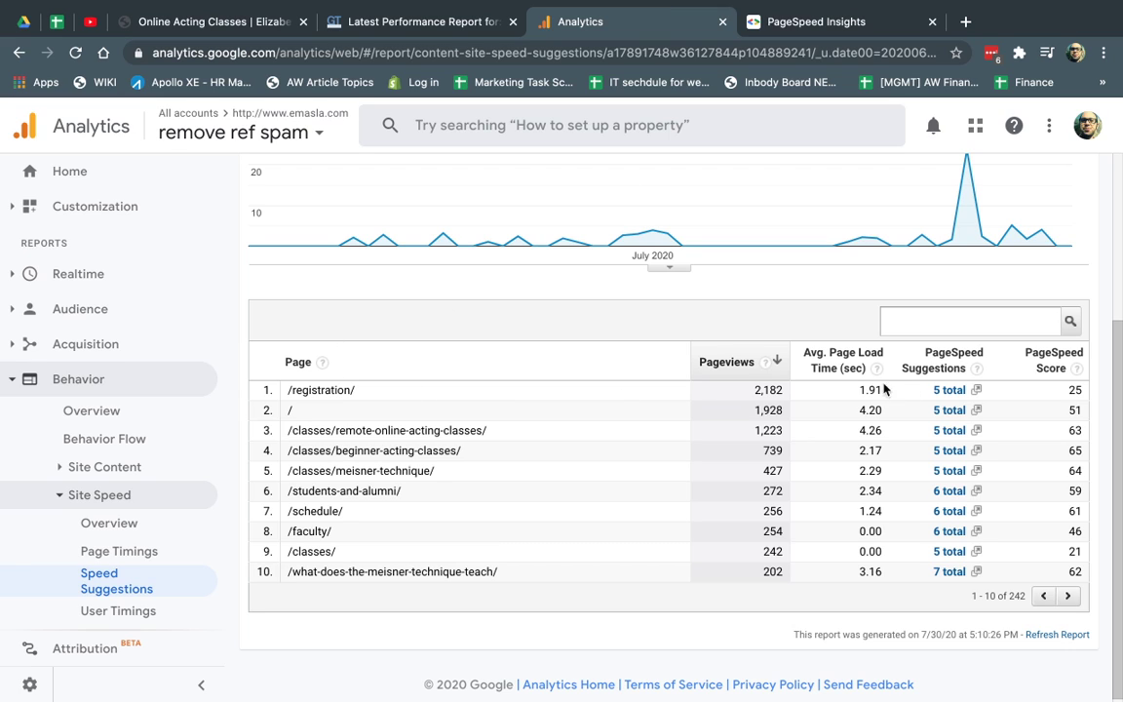
drag(307, 430, 756, 433)
click(976, 431)
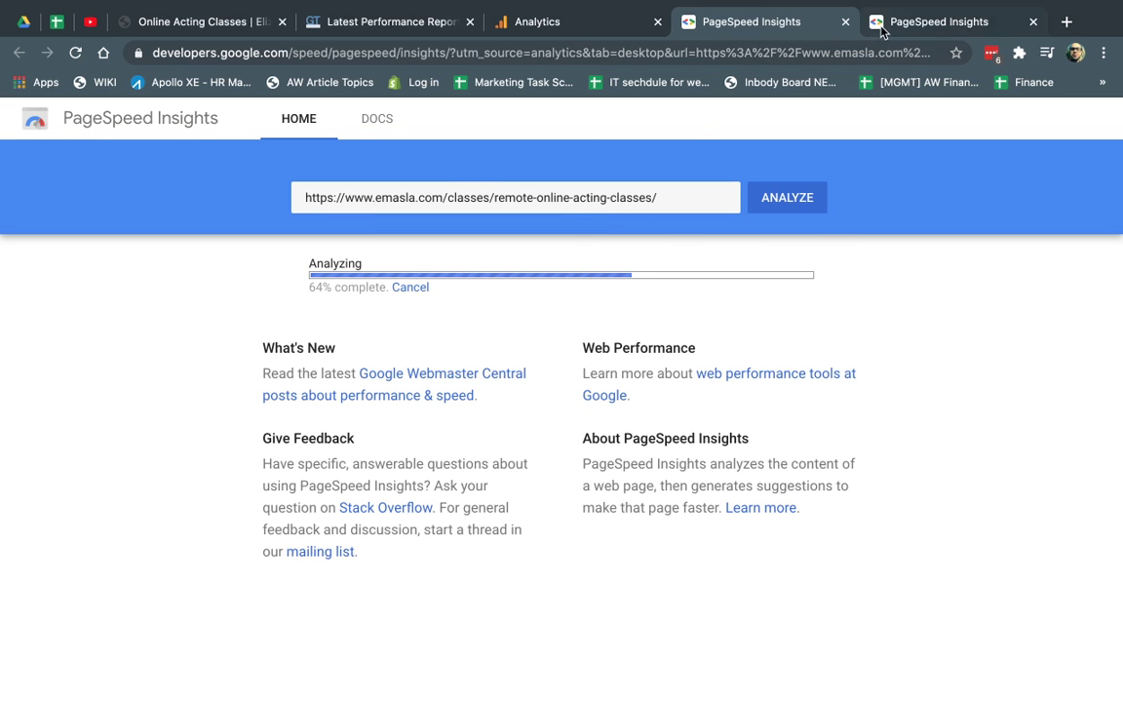
click(936, 21)
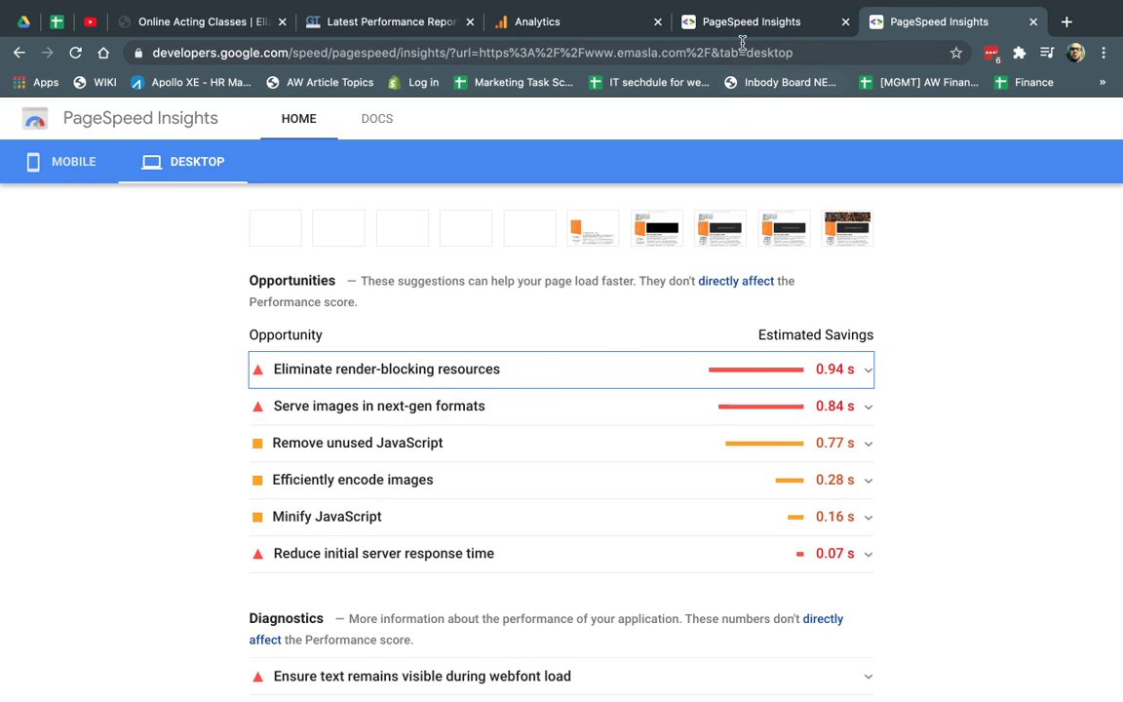
click(675, 30)
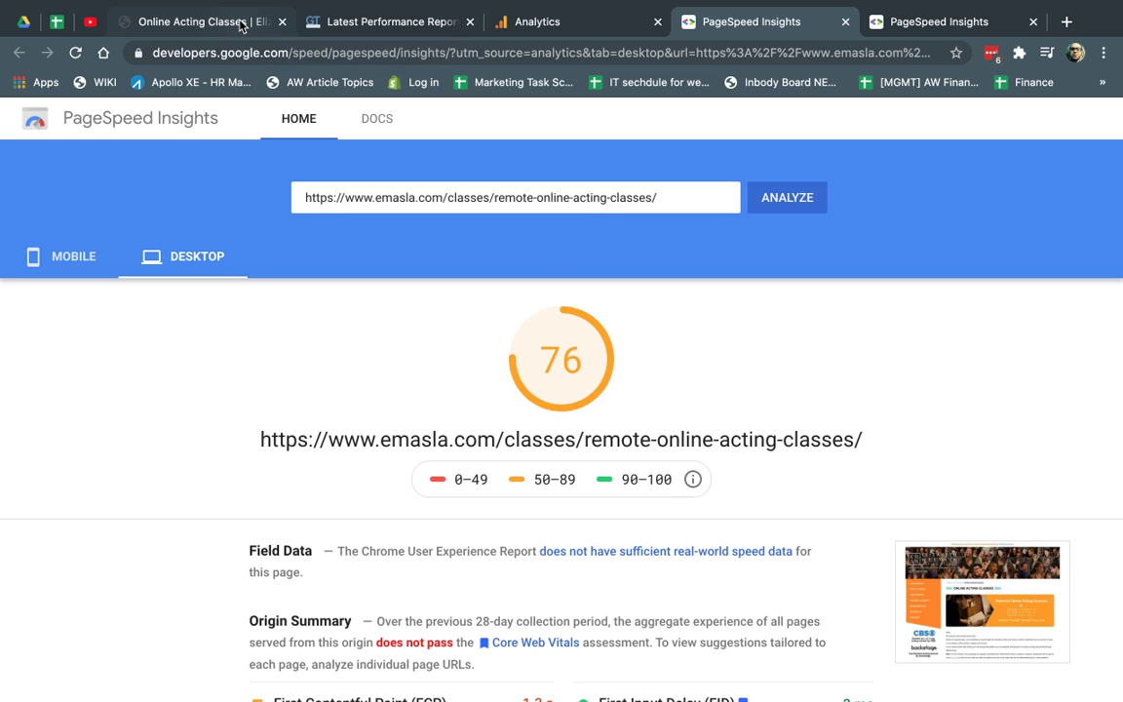
Switch to the emasla.com website and open its Our Studio page.
click(241, 22)
scroll(843, 329, up, 5)
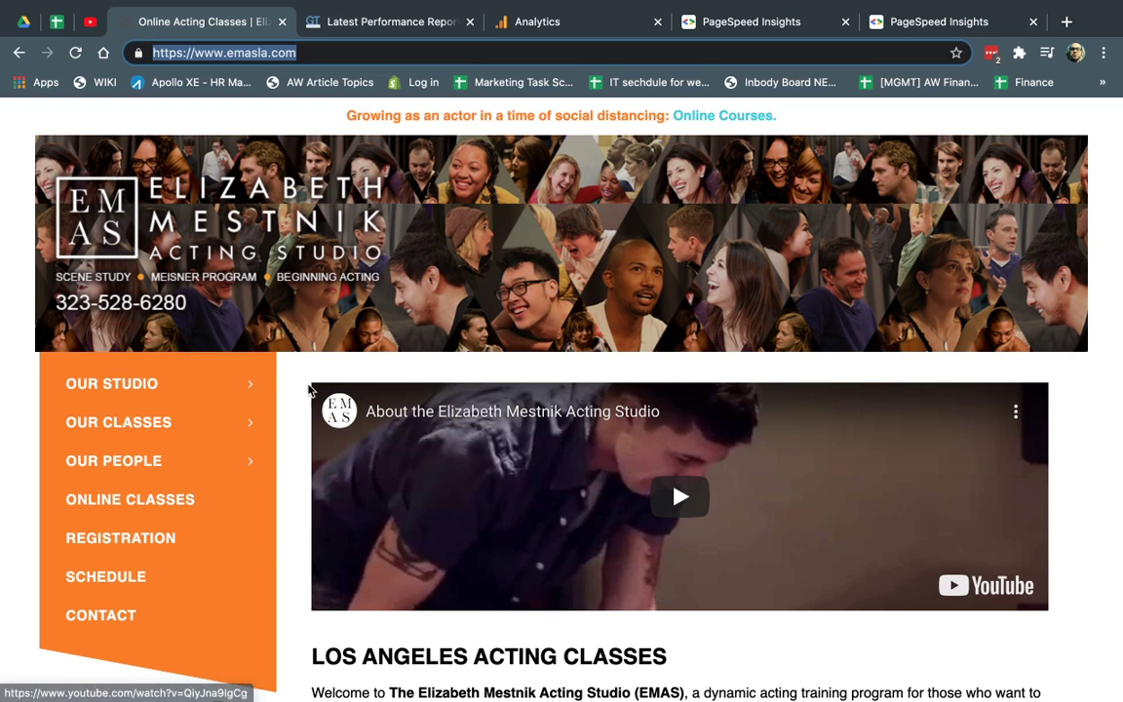
click(200, 384)
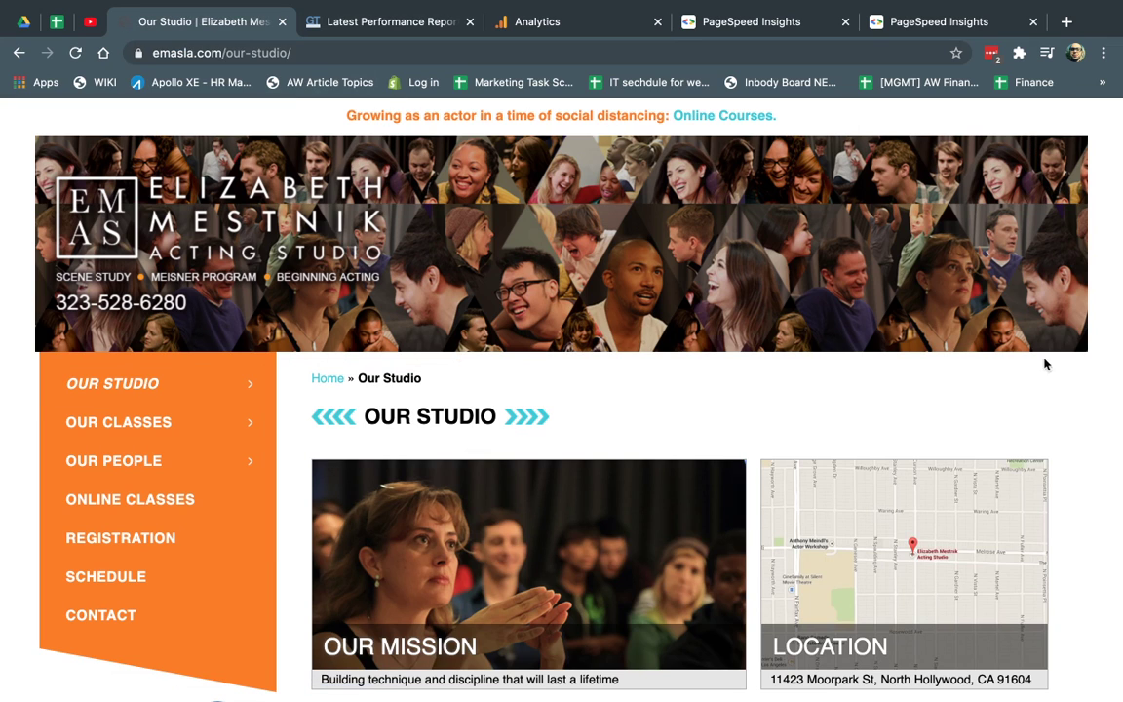
Generate a mobile Lighthouse report for the Our Studio page with only the Performance category selected.
right_click(1046, 392)
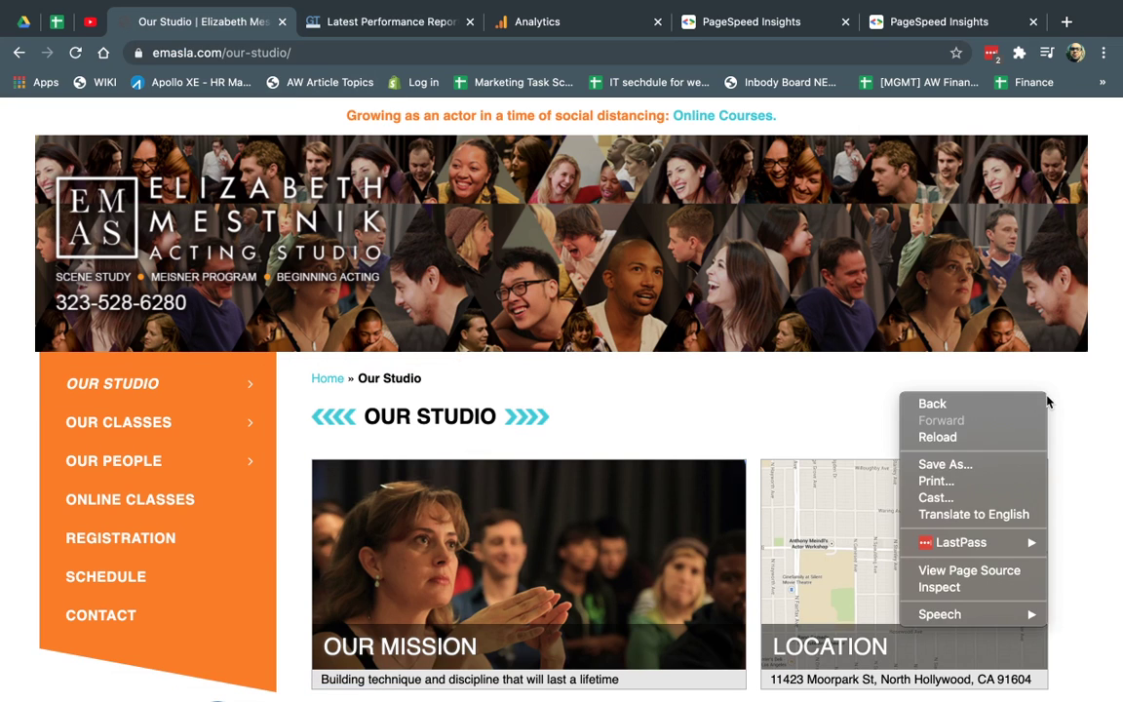
click(960, 591)
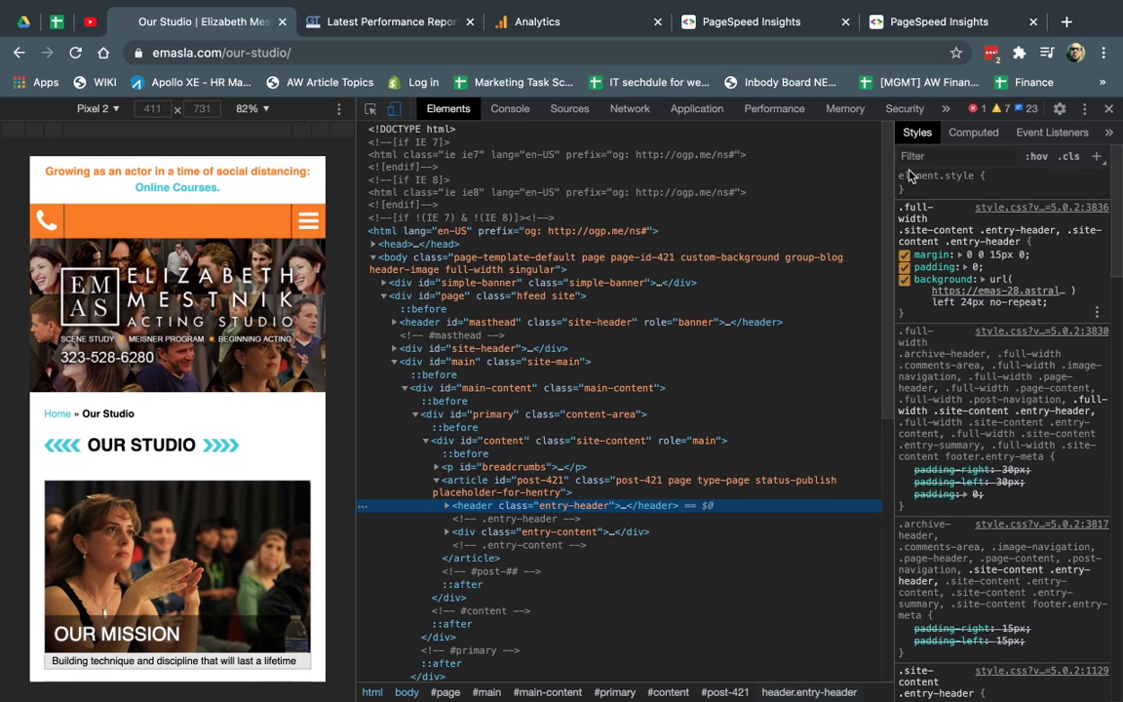
click(945, 109)
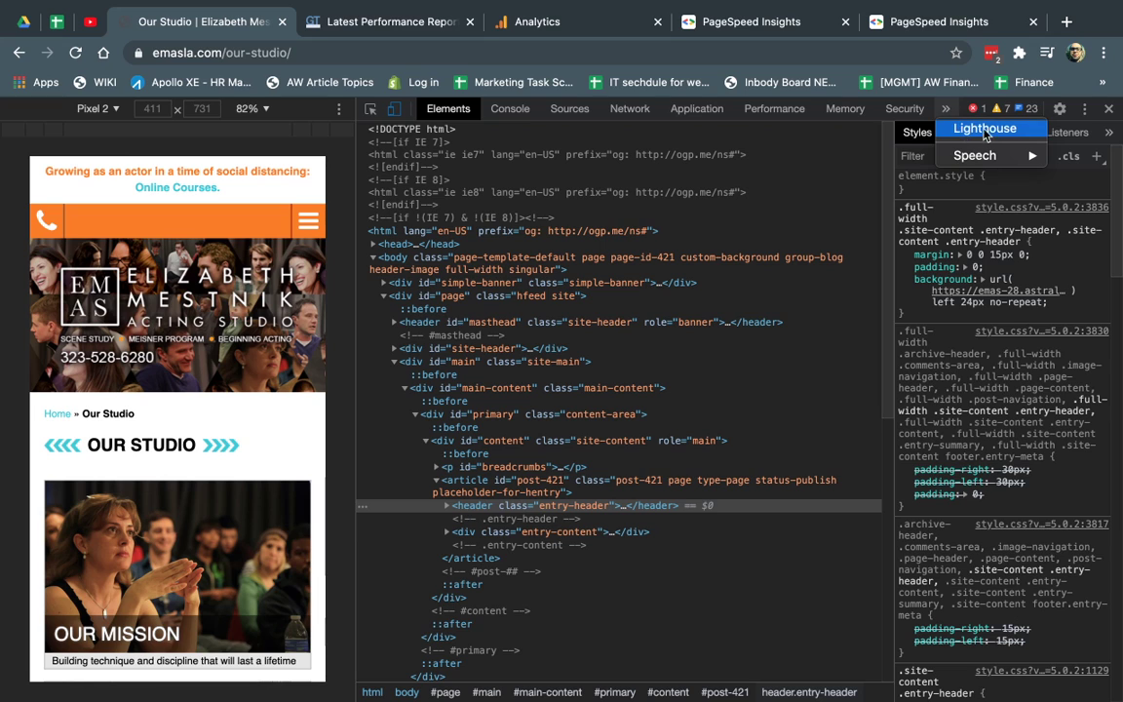
click(977, 130)
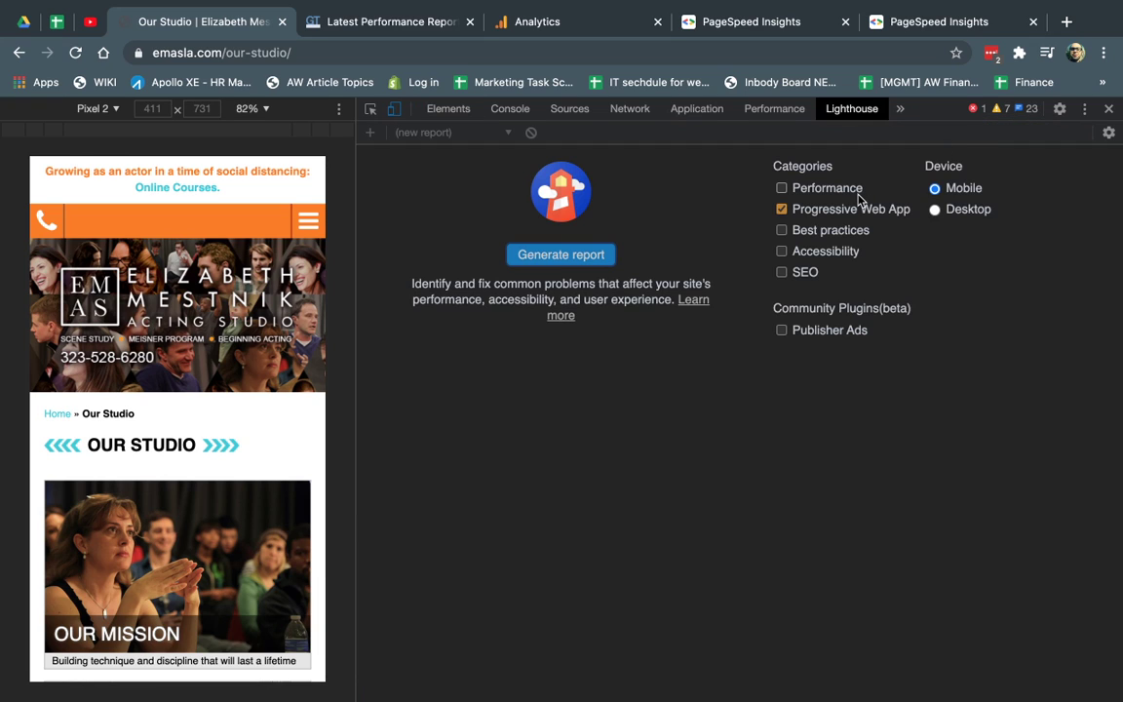
click(794, 189)
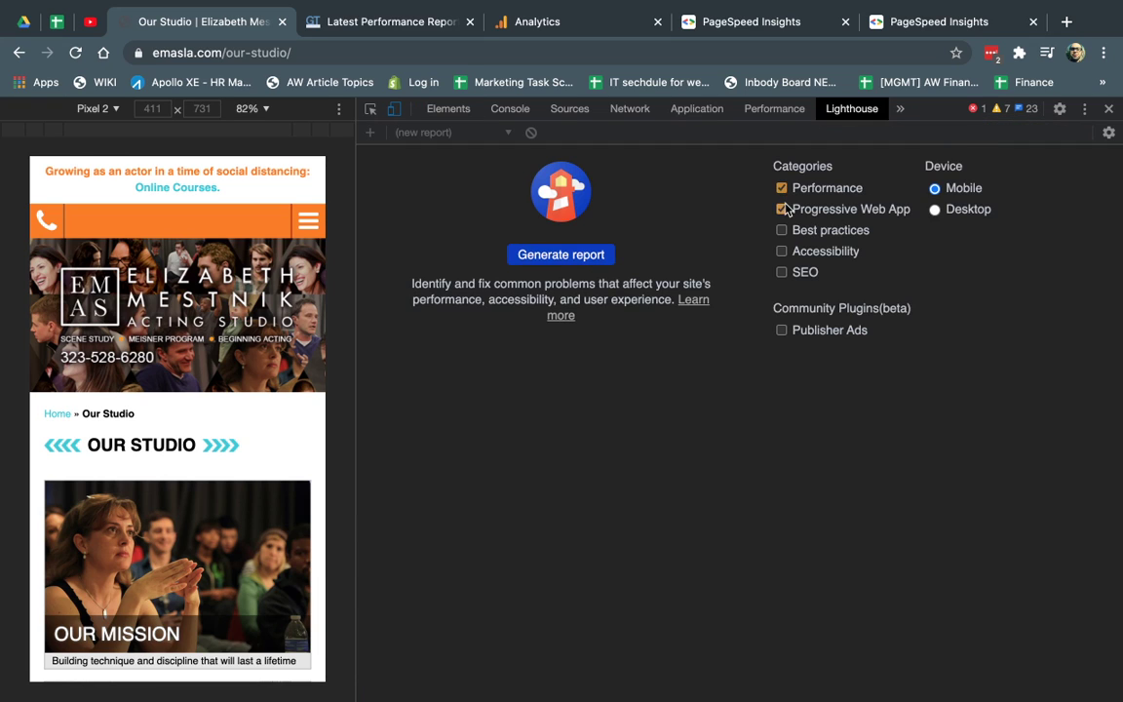
click(809, 209)
click(569, 253)
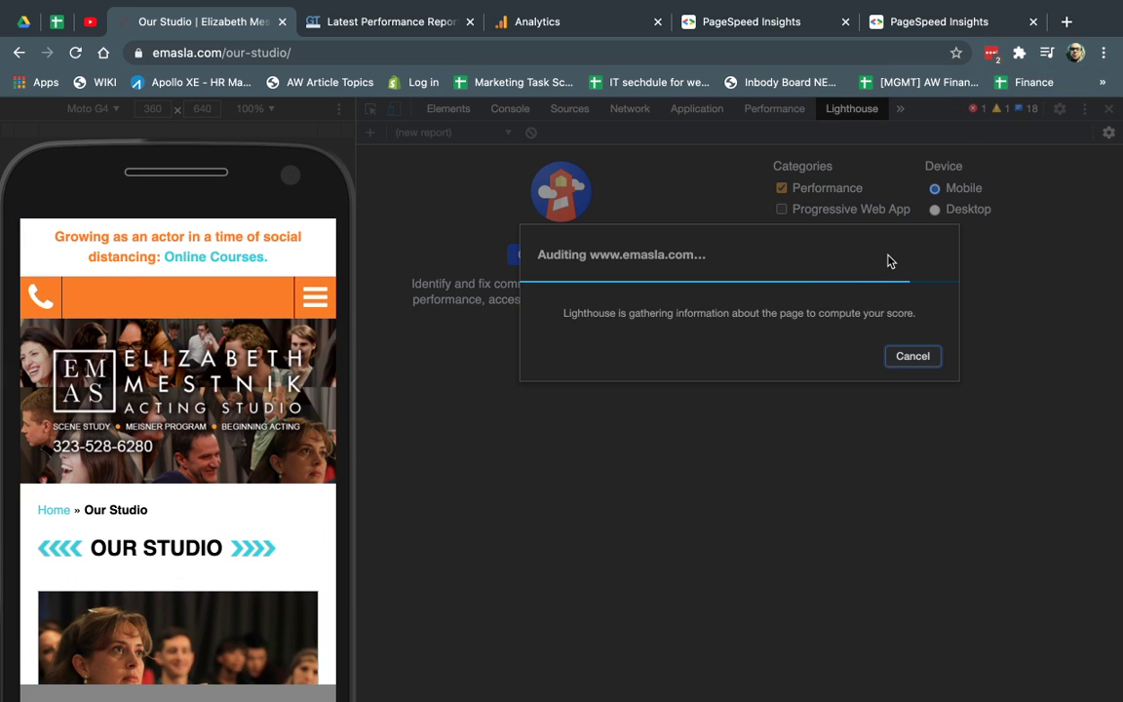
Revisit the Analytics Speed Suggestions table and the home page's desktop origin summary in PageSpeed Insights.
click(552, 23)
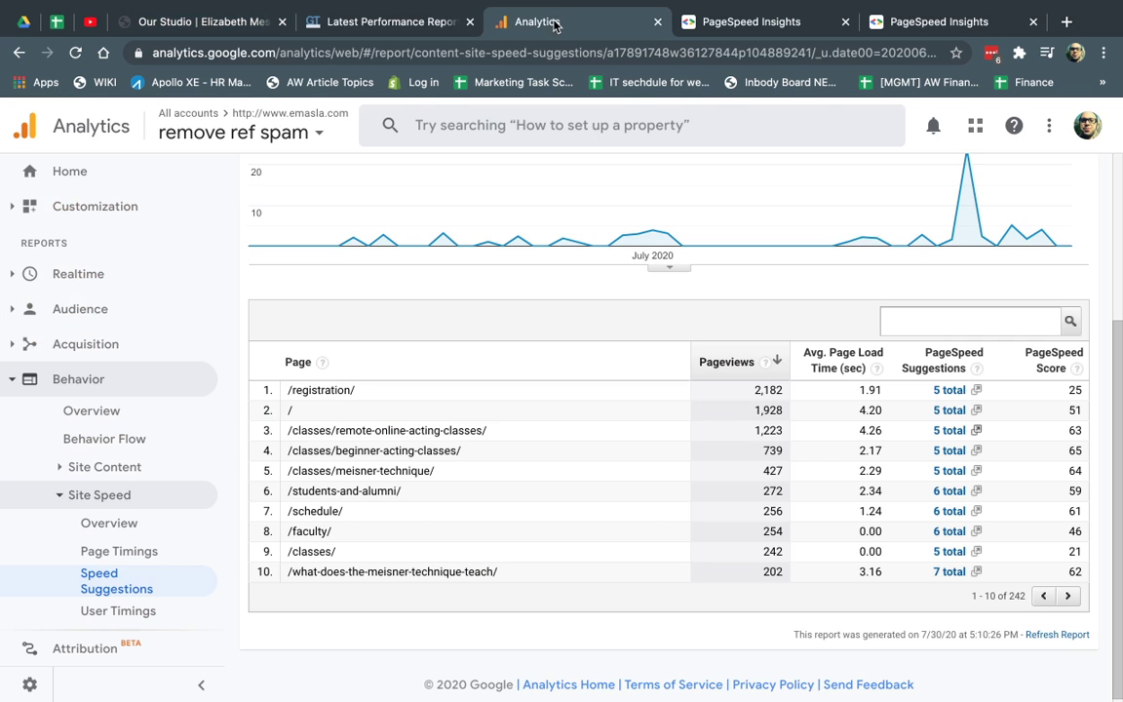
scroll(585, 439, up, 2)
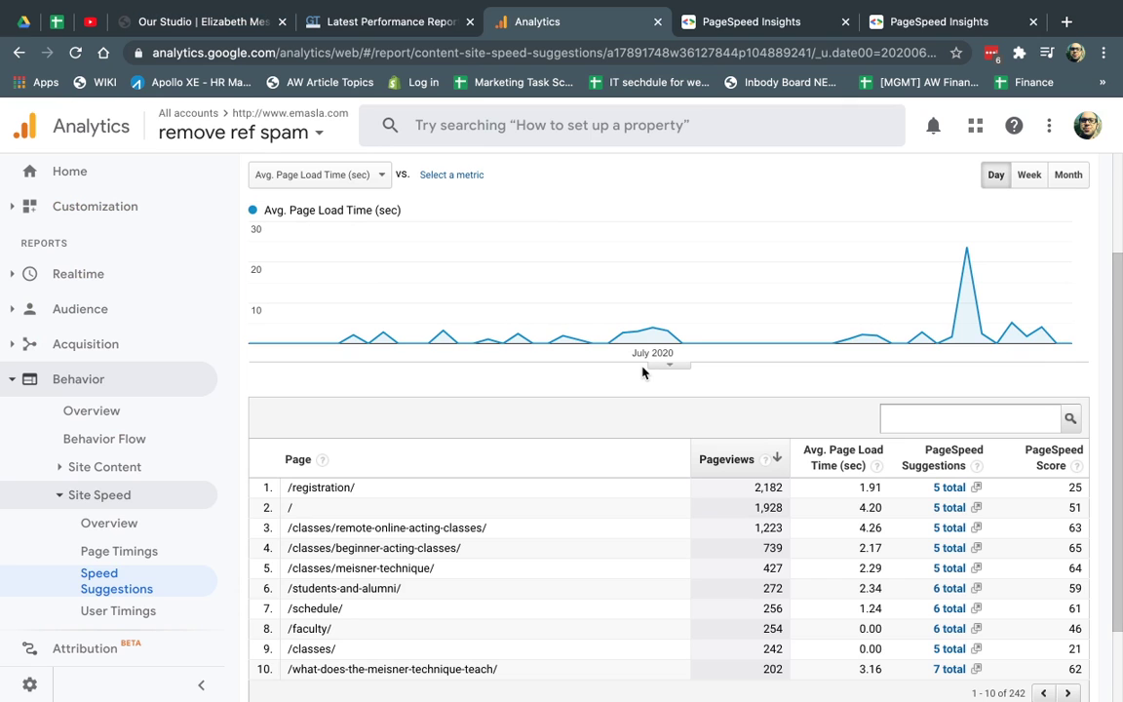
click(894, 22)
scroll(924, 312, up, 10)
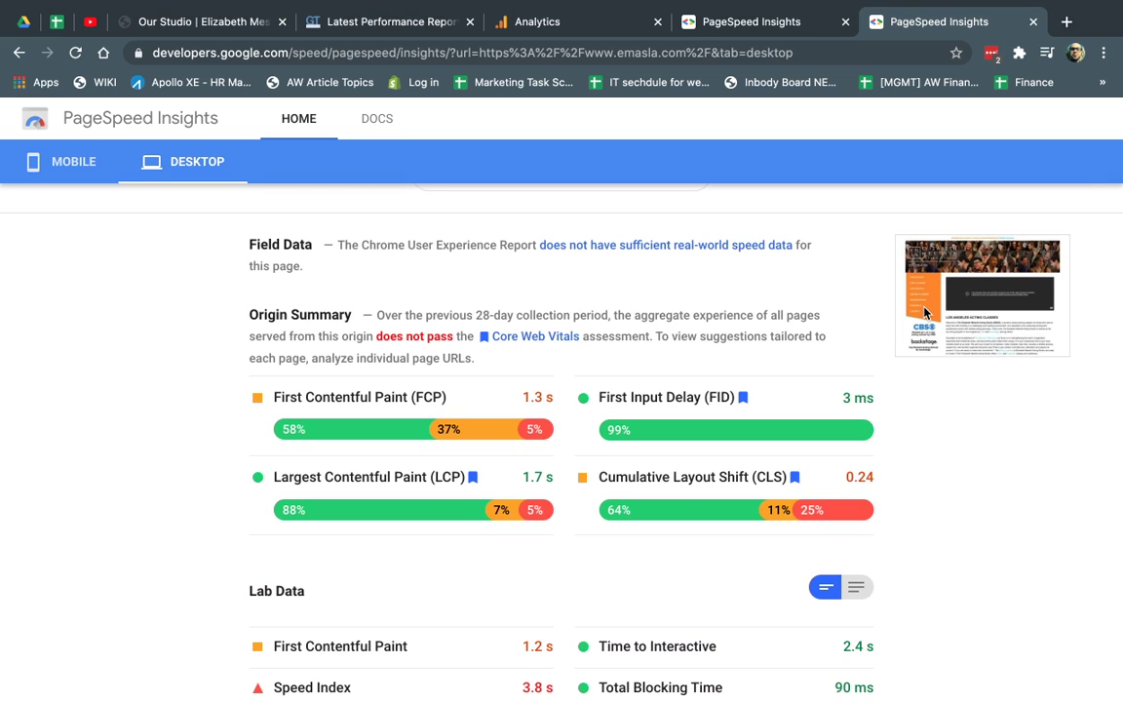
Check the test server region in the GTmetrix report and look back at the Analytics page load times.
click(348, 19)
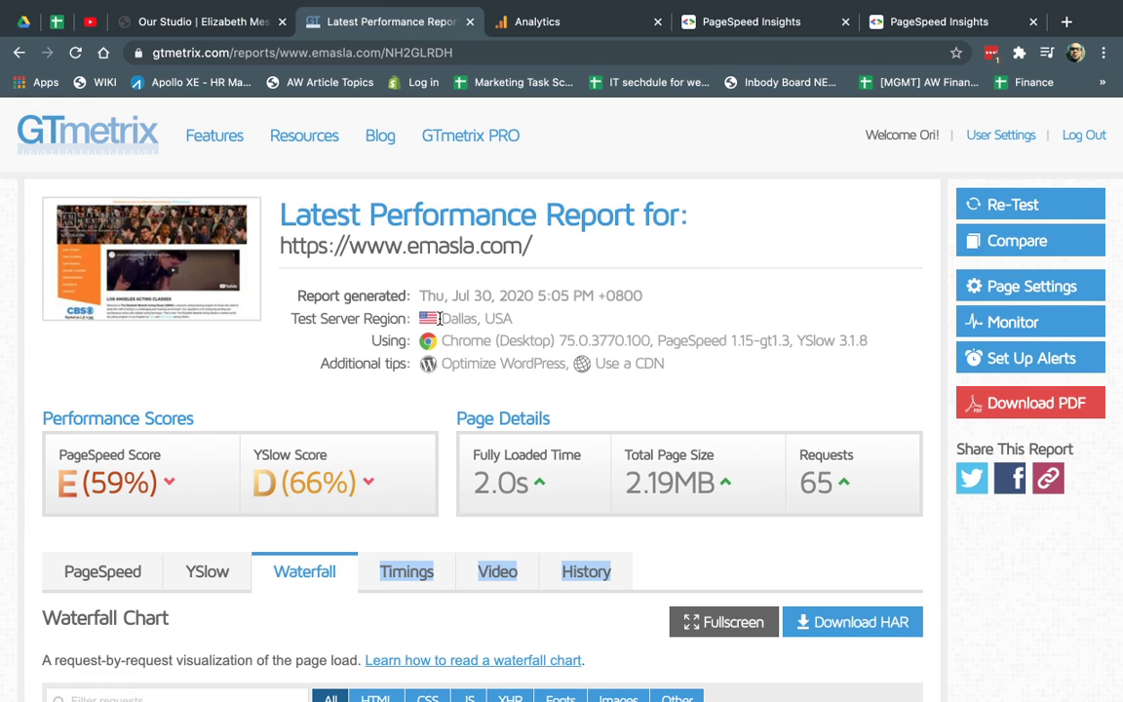
drag(440, 319, 512, 324)
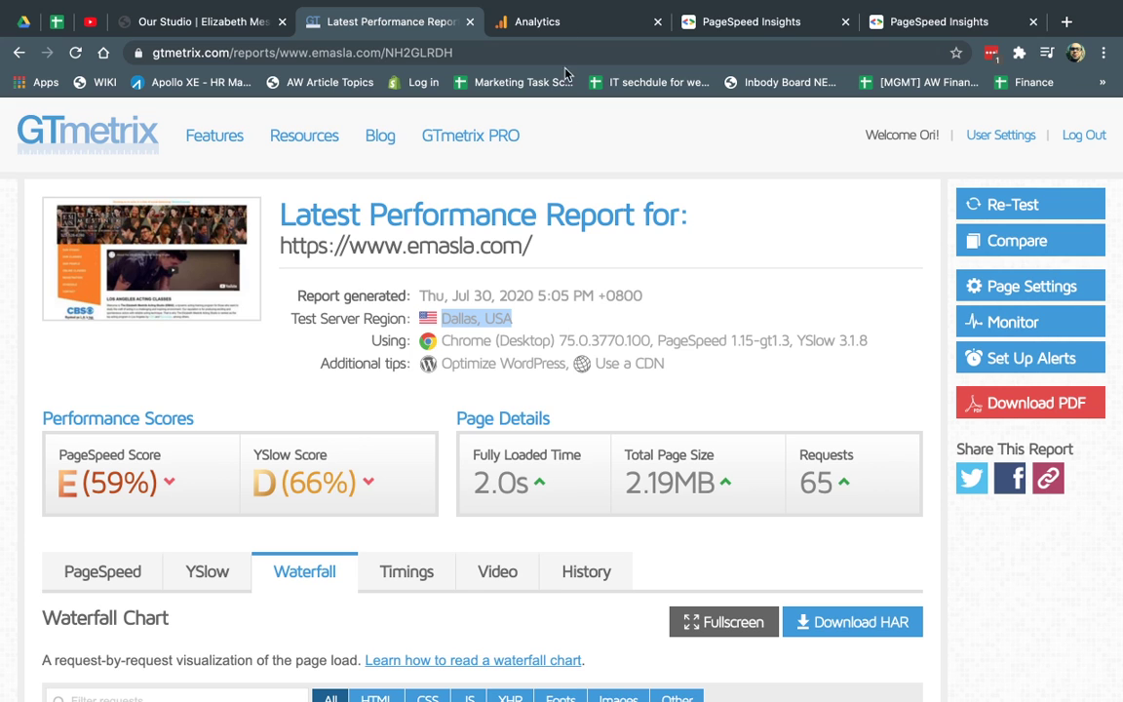
click(584, 22)
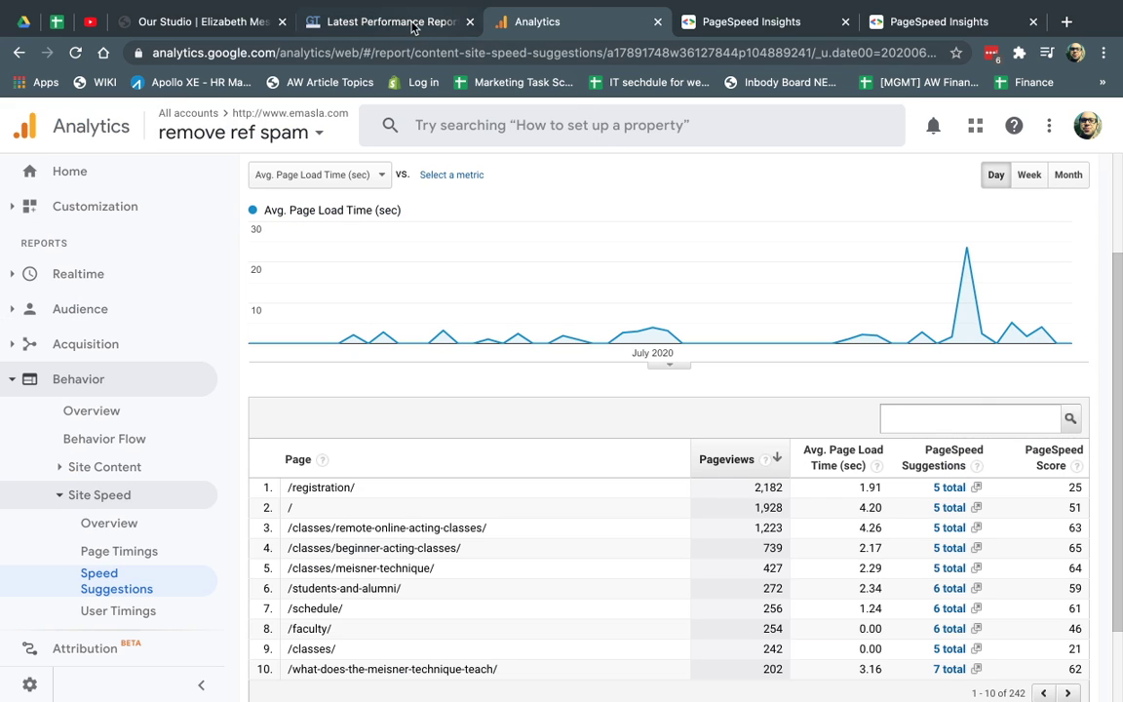
click(380, 22)
Revisit the PageSpeed Insights and Analytics results and check the Our Studio page's Lighthouse performance score.
click(716, 24)
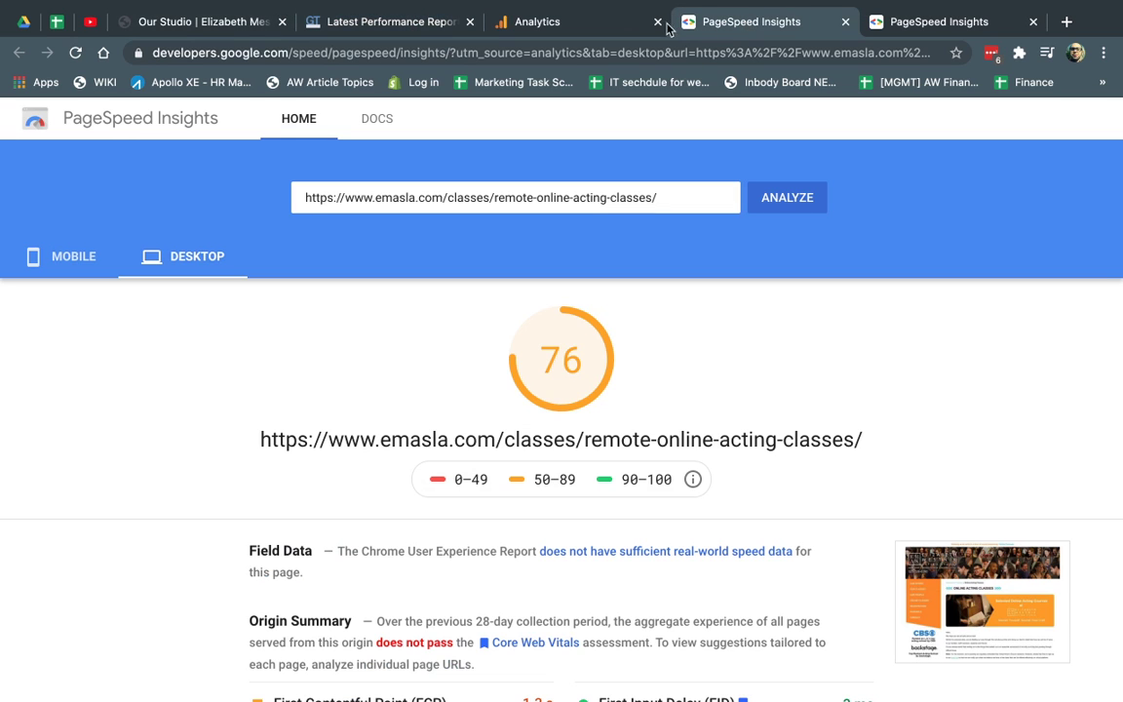
click(587, 27)
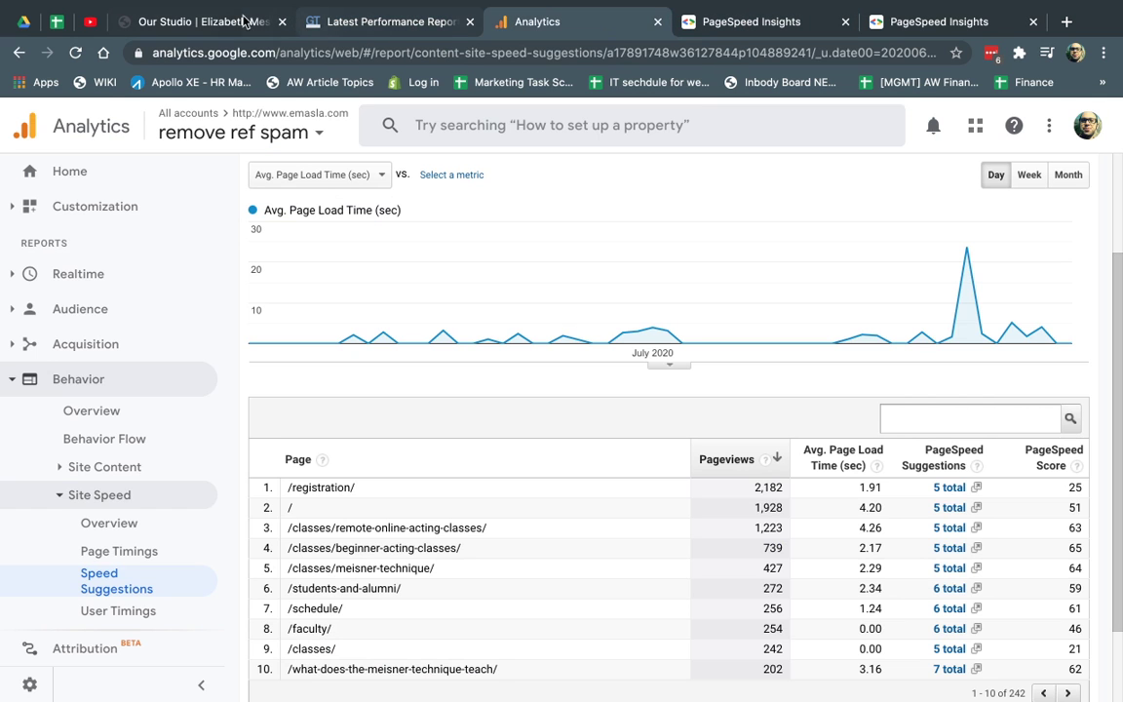
click(207, 22)
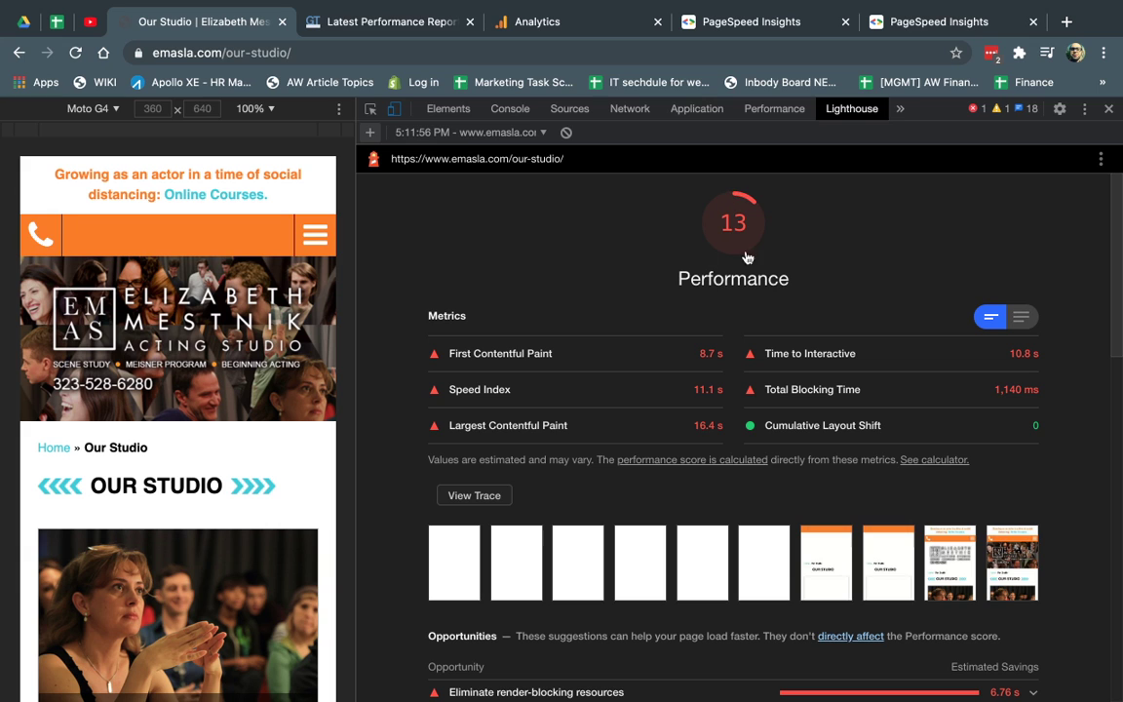
Review the Our Studio page's Lighthouse metrics and improvement opportunities, and look back at the home page's desktop PageSpeed Insights results.
scroll(682, 316, down, 2)
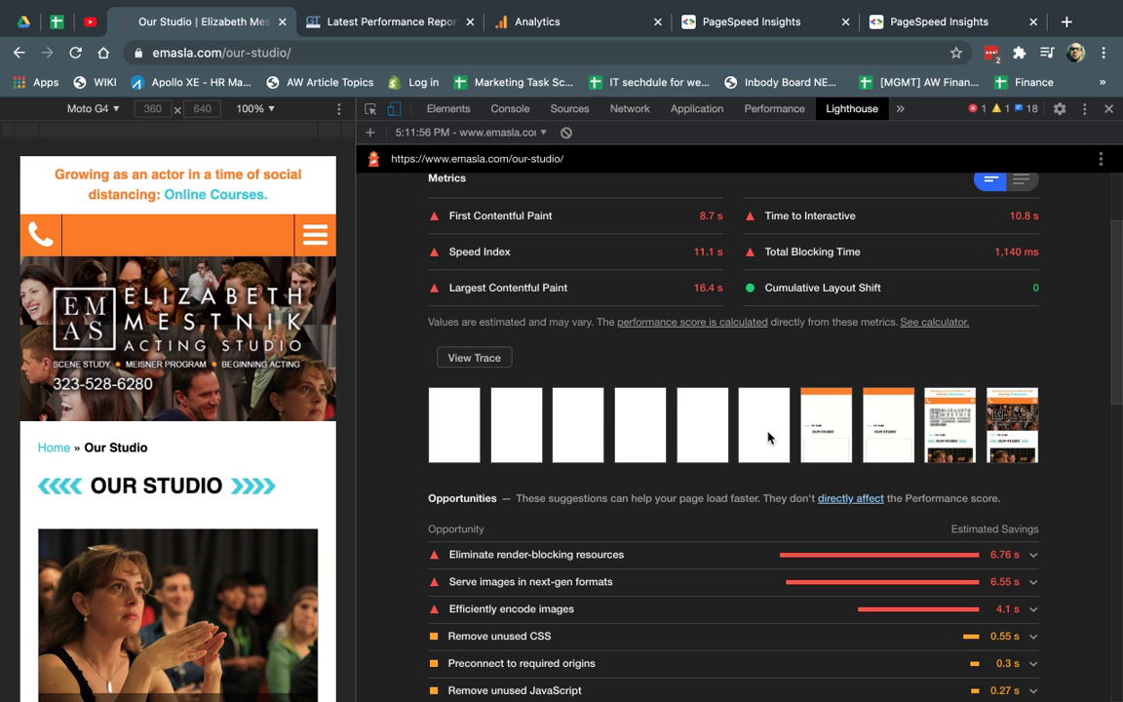
scroll(766, 437, down, 2)
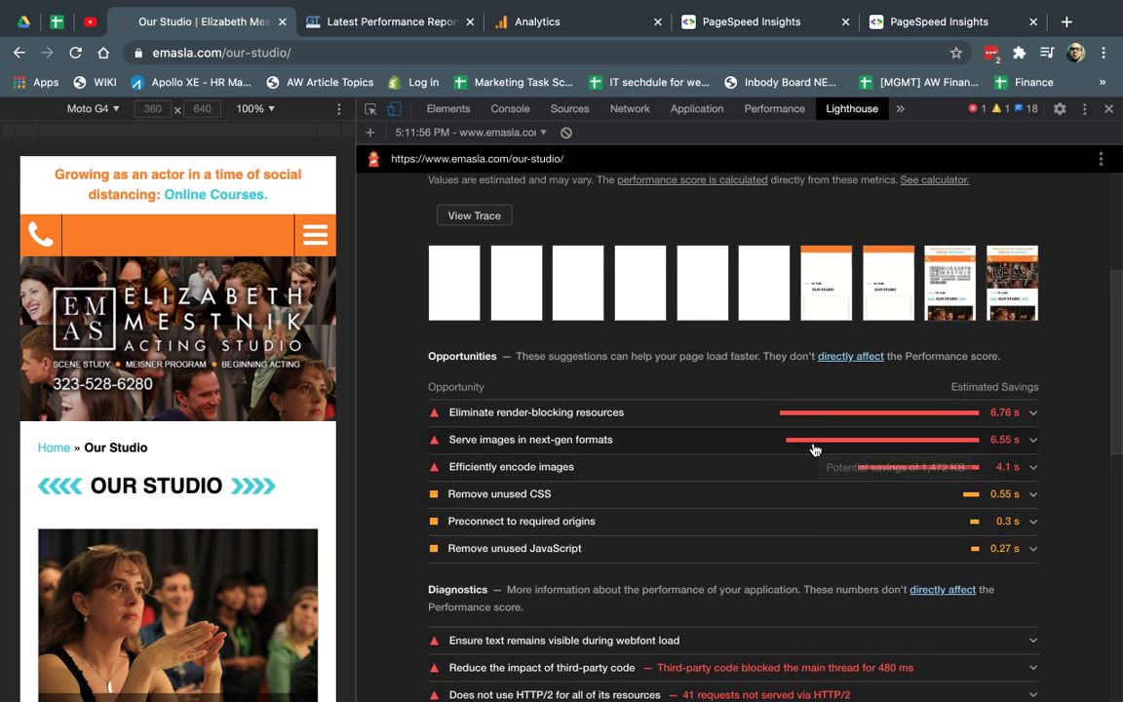
click(929, 24)
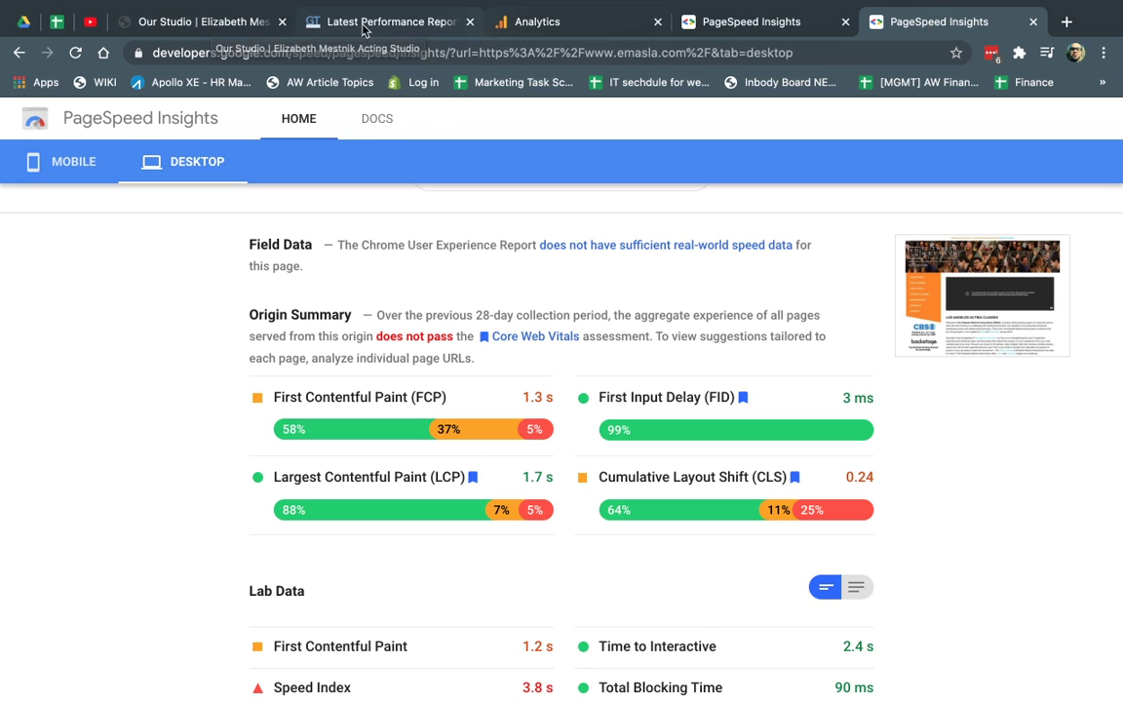
click(244, 21)
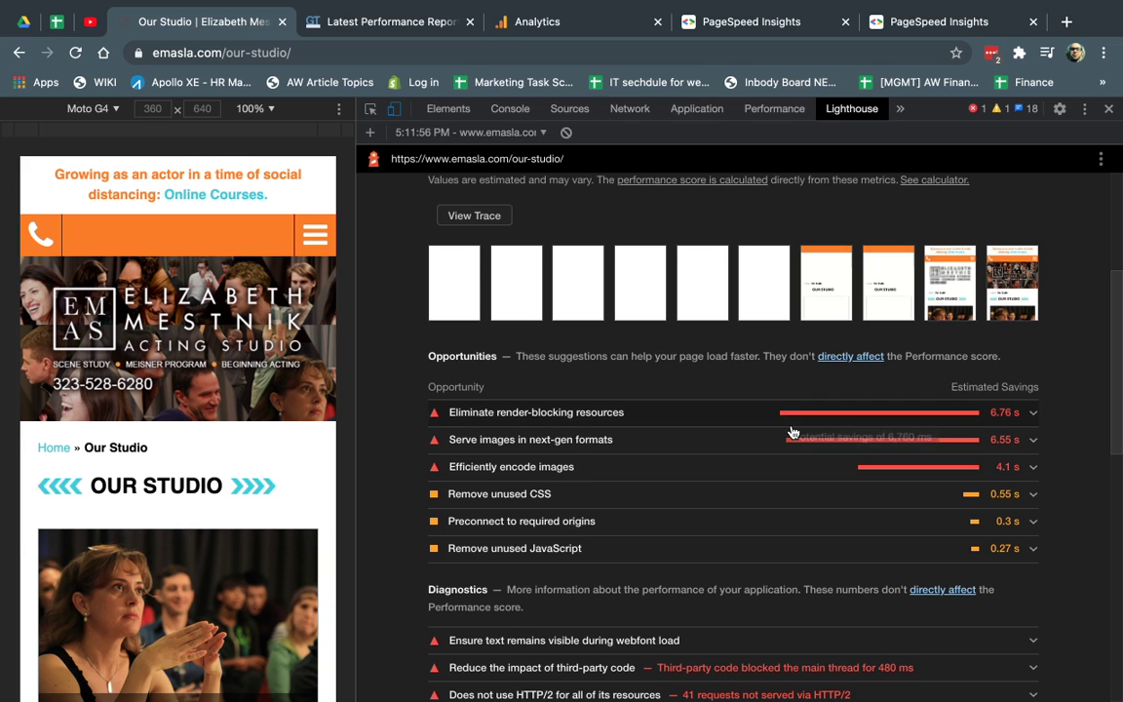
scroll(791, 431, up, 3)
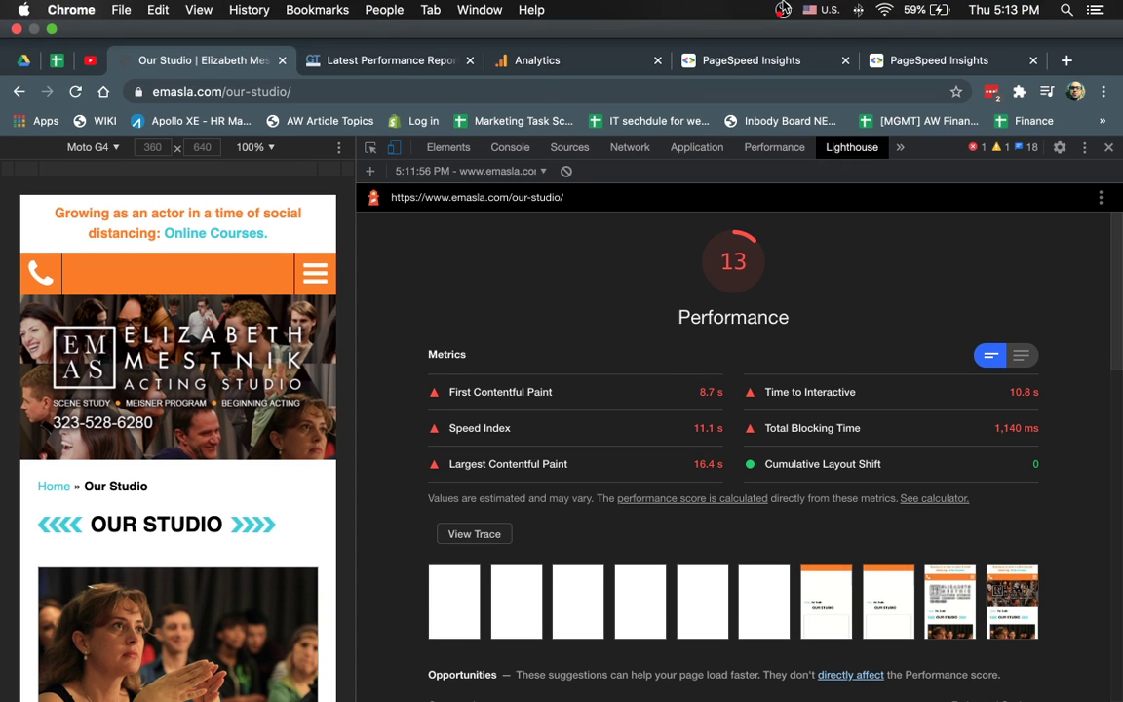
click(783, 8)
click(781, 7)
click(782, 8)
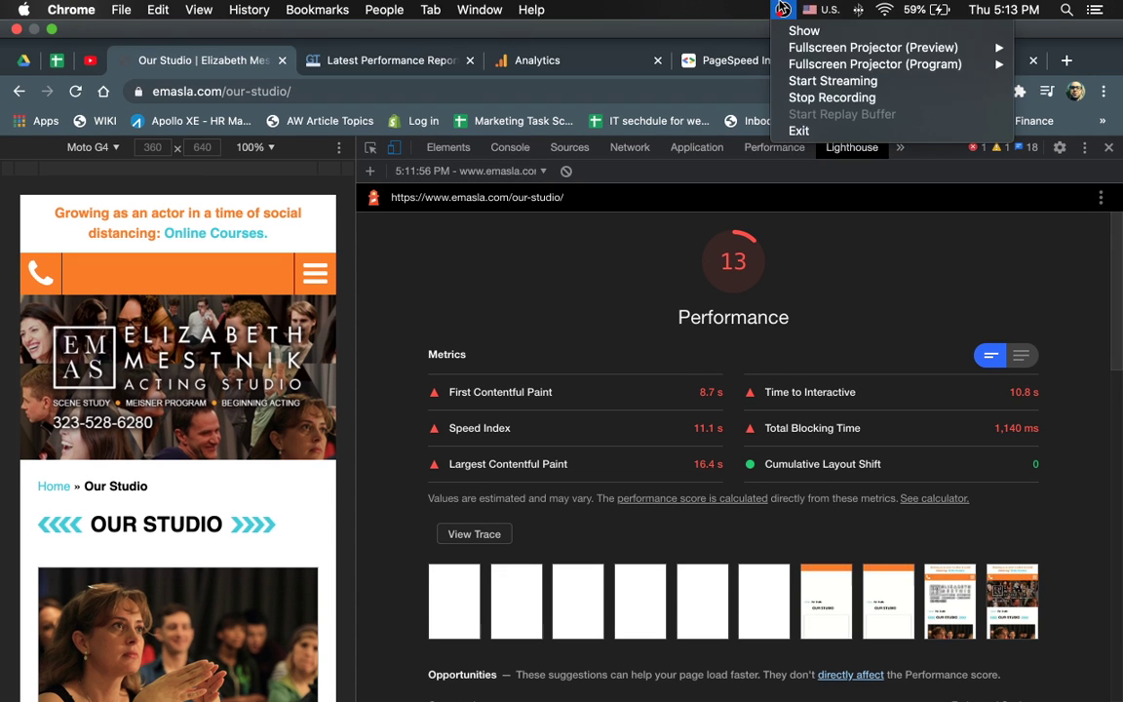